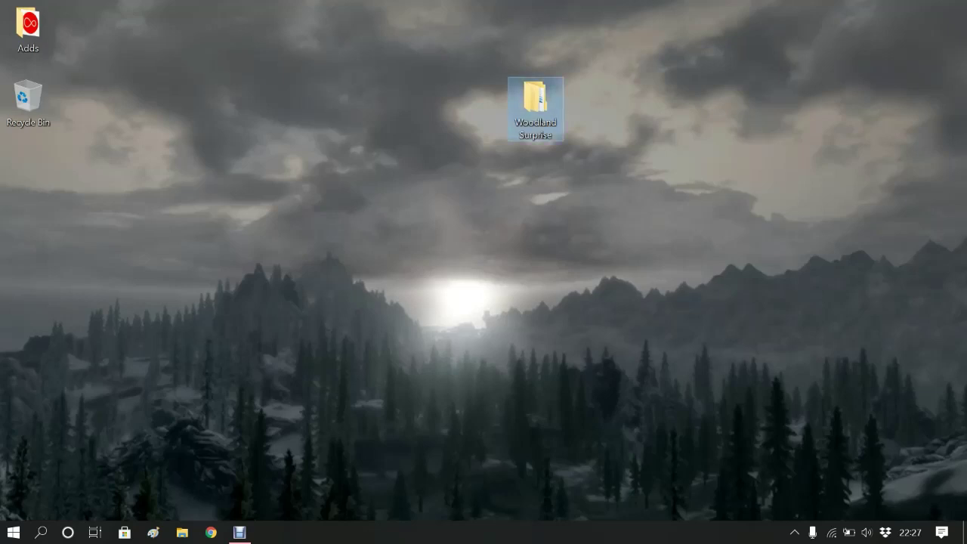
Open the WS Basics folder inside the Woodland Surprise folder and display its files as extra large icons.
double_click(535, 106)
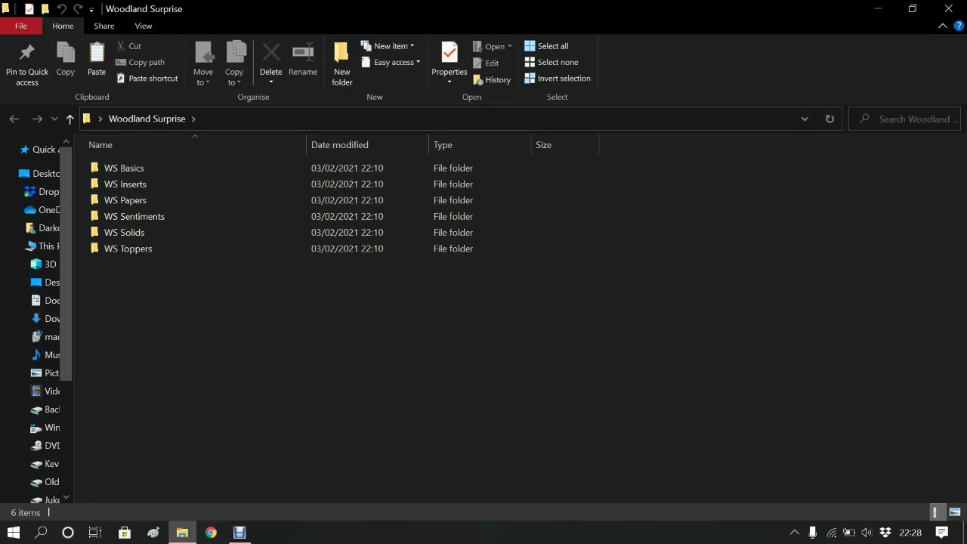
double_click(124, 167)
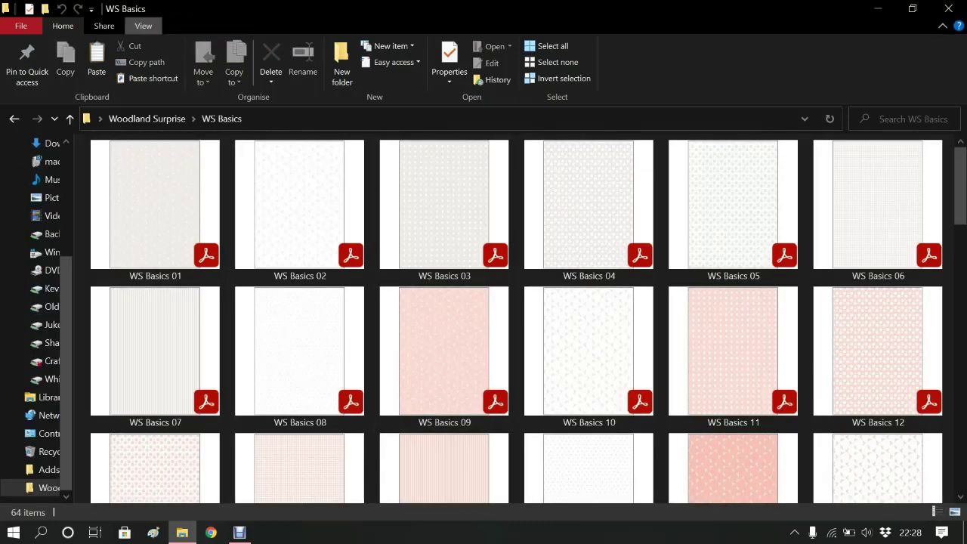
click(143, 25)
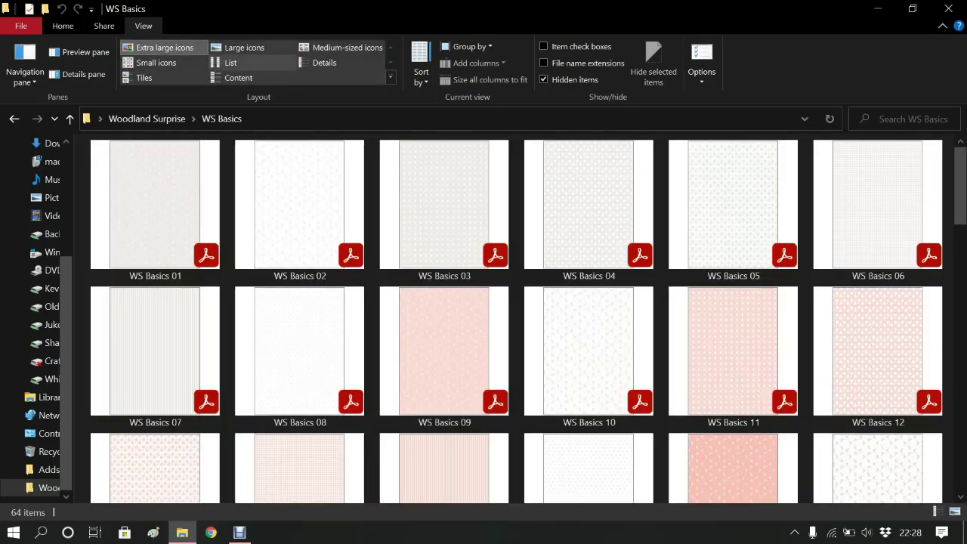
click(230, 62)
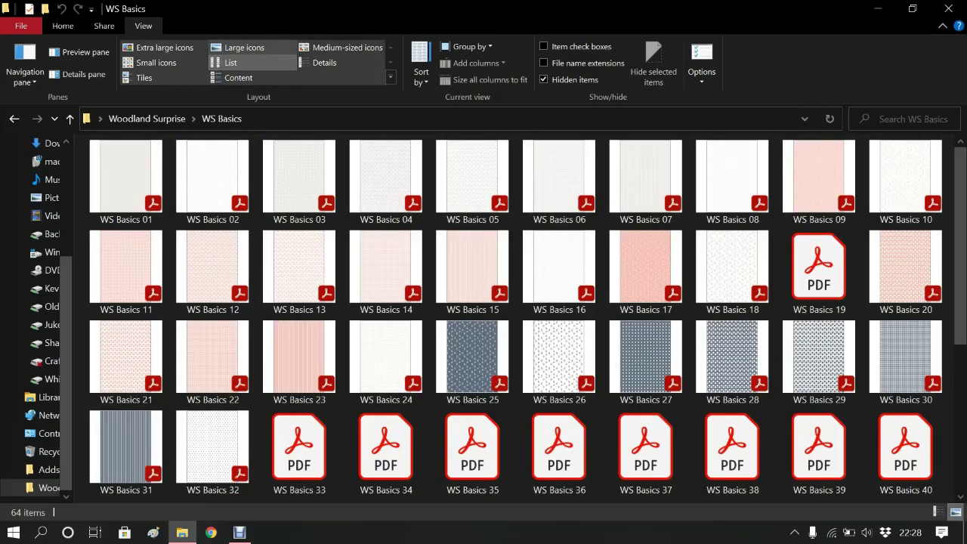
click(242, 47)
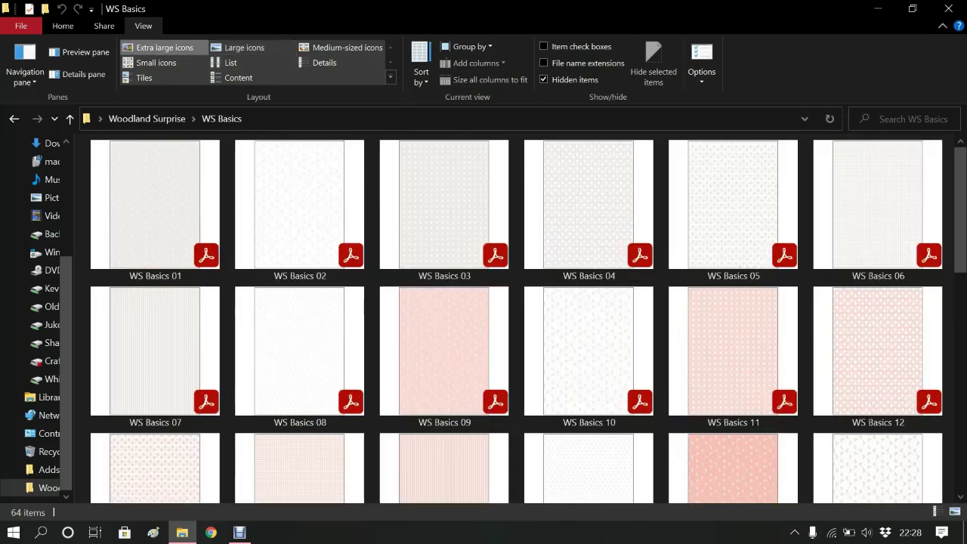
click(164, 47)
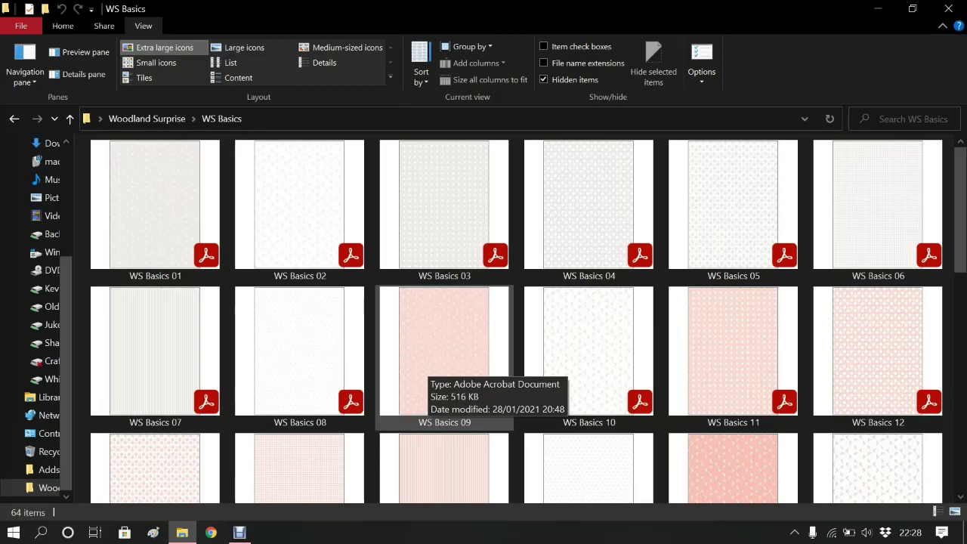
Open the WS Basics 09 PDF in Adobe Acrobat Reader and maximize its window.
click(431, 359)
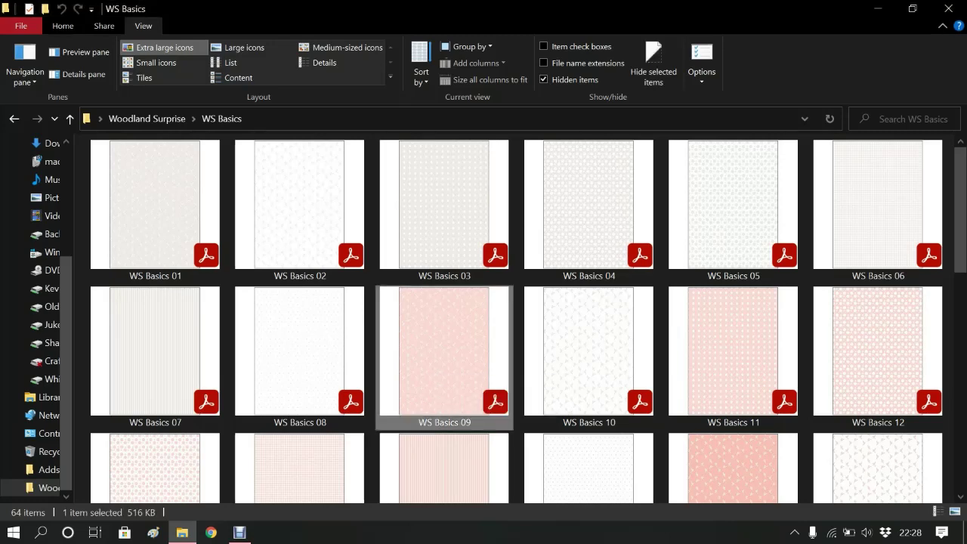
key(Return)
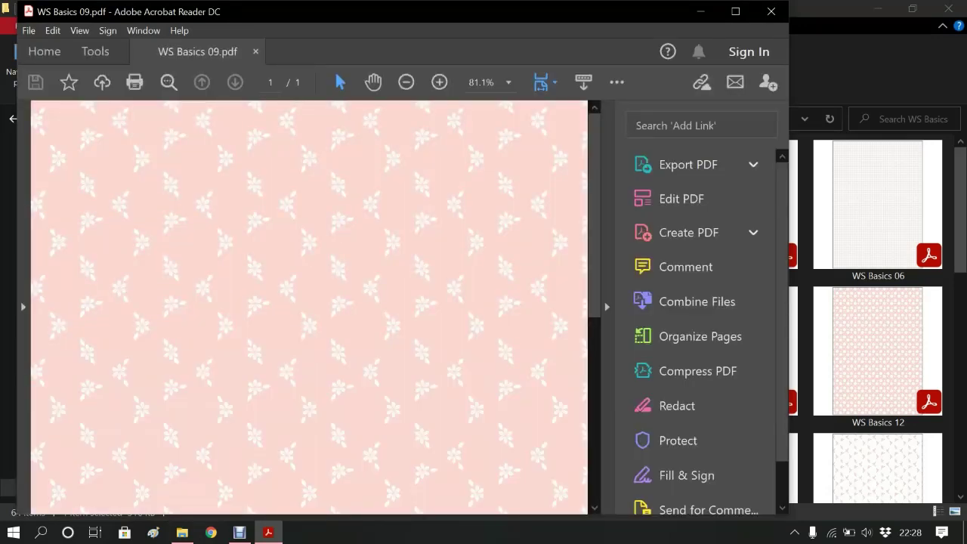
click(735, 12)
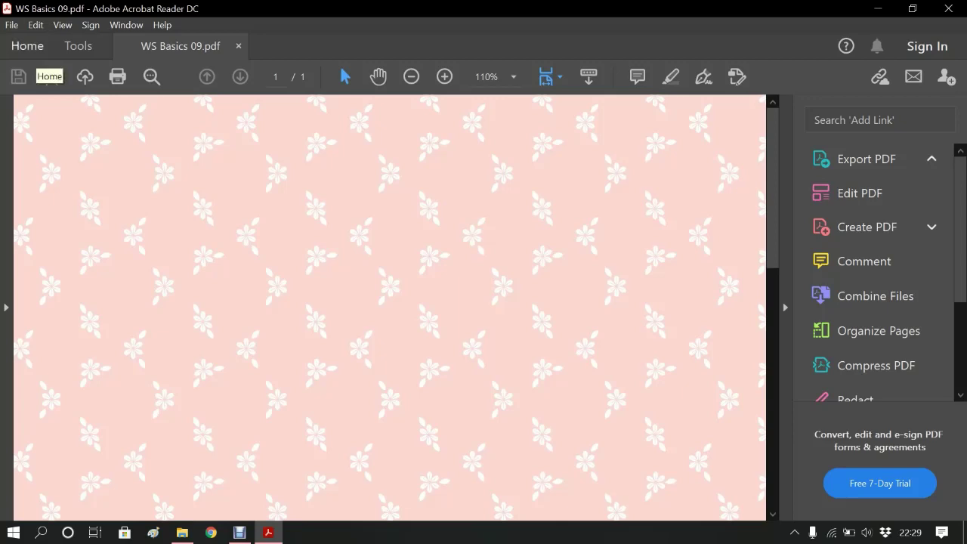
Open the preferences and look through the Commenting, Documents, Full Screen, General and Page Display categories.
click(36, 25)
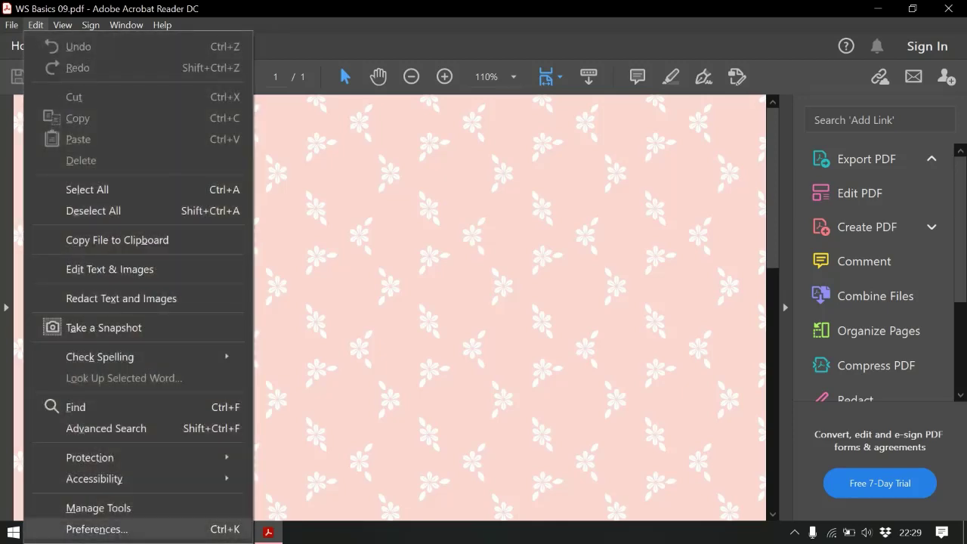
click(97, 529)
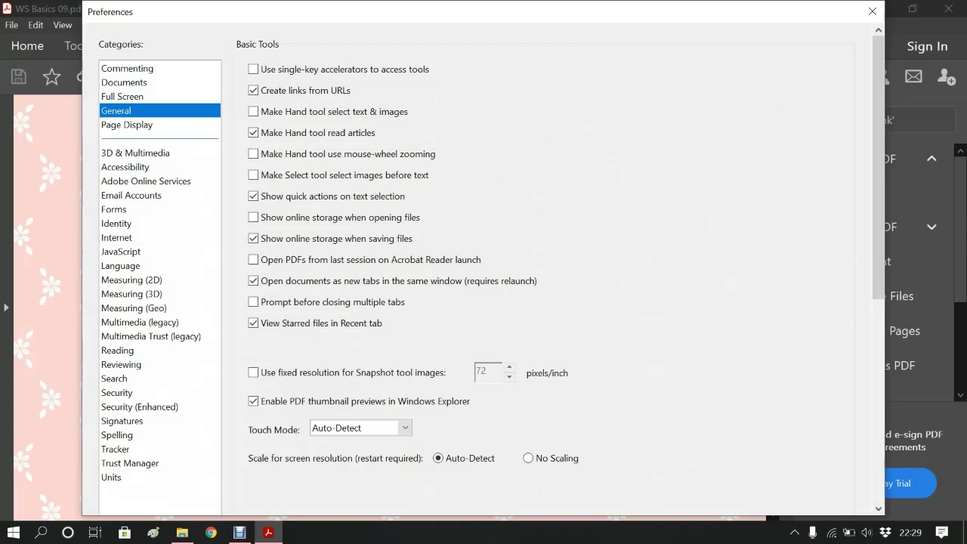
click(127, 68)
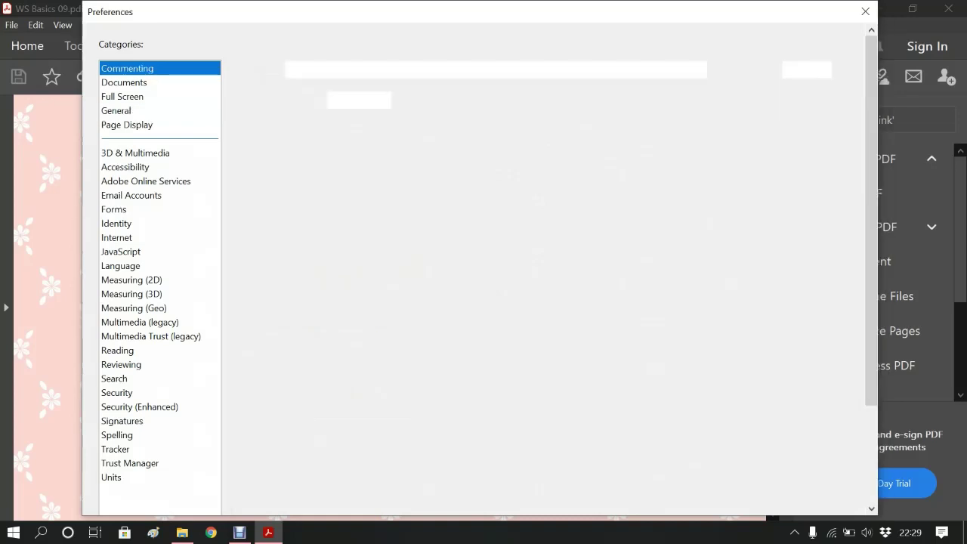
click(124, 82)
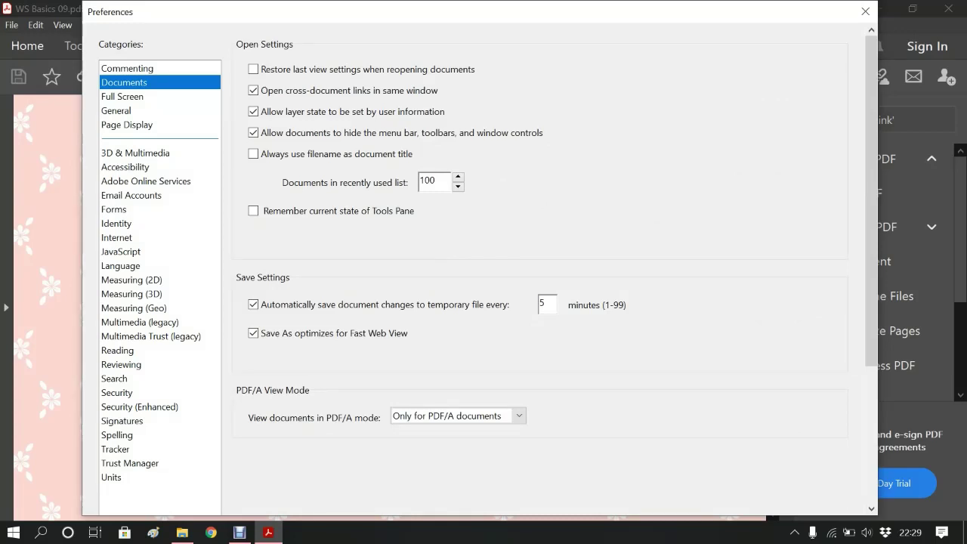
click(123, 97)
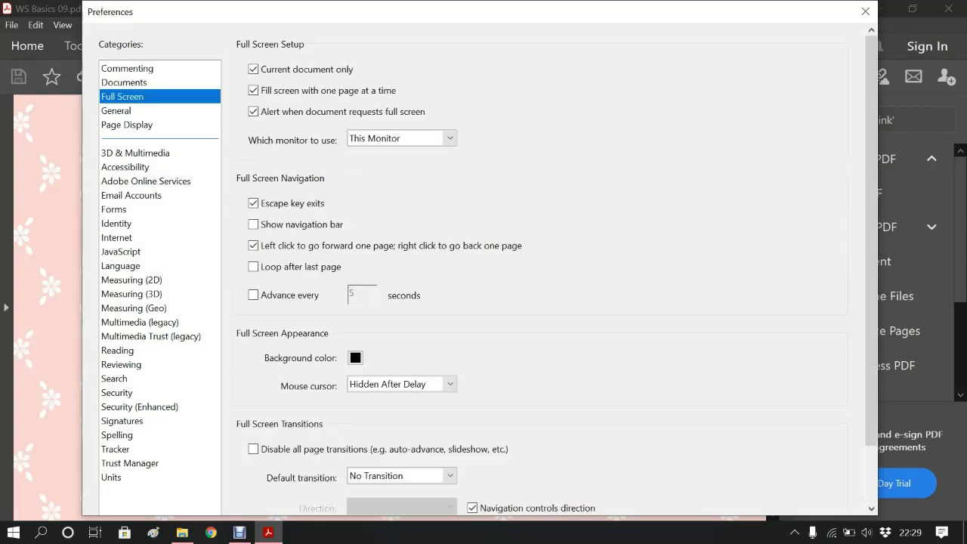
click(116, 111)
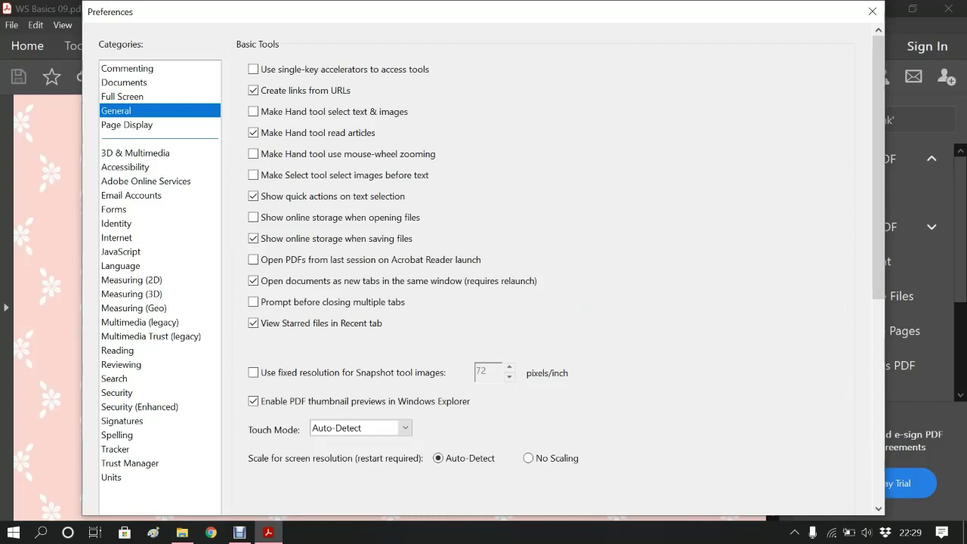
click(127, 124)
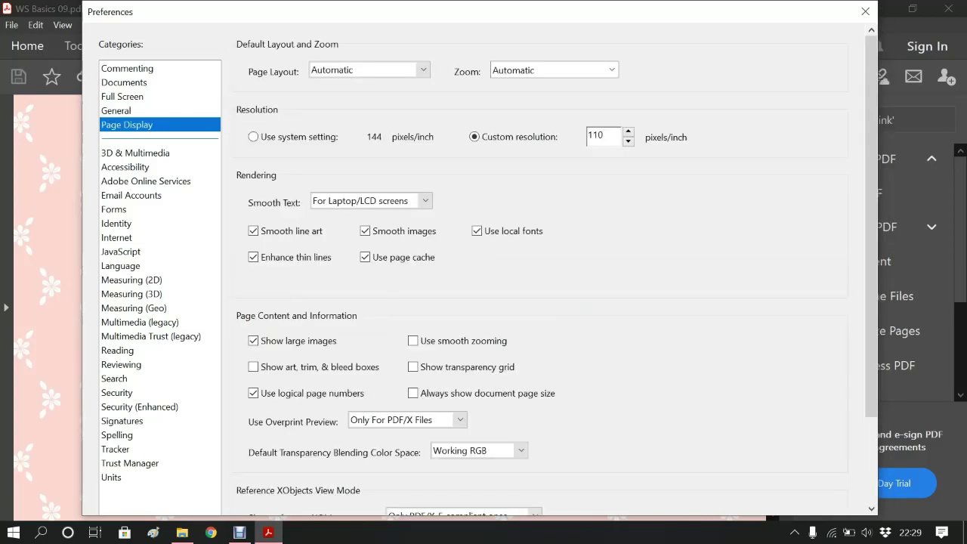
Review all the General preferences, including the PDF thumbnail previews option for Windows Explorer, and accept the dialog.
click(116, 111)
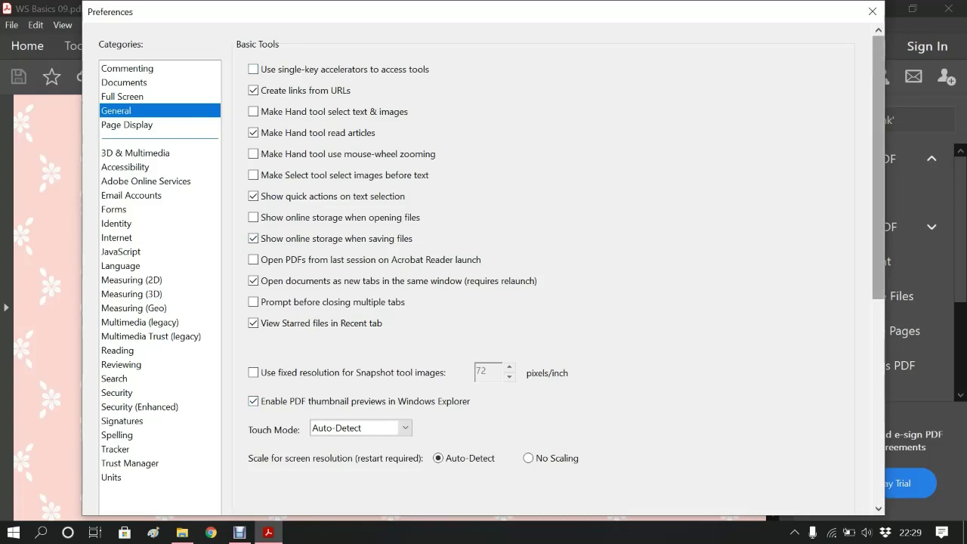
drag(878, 166, 878, 318)
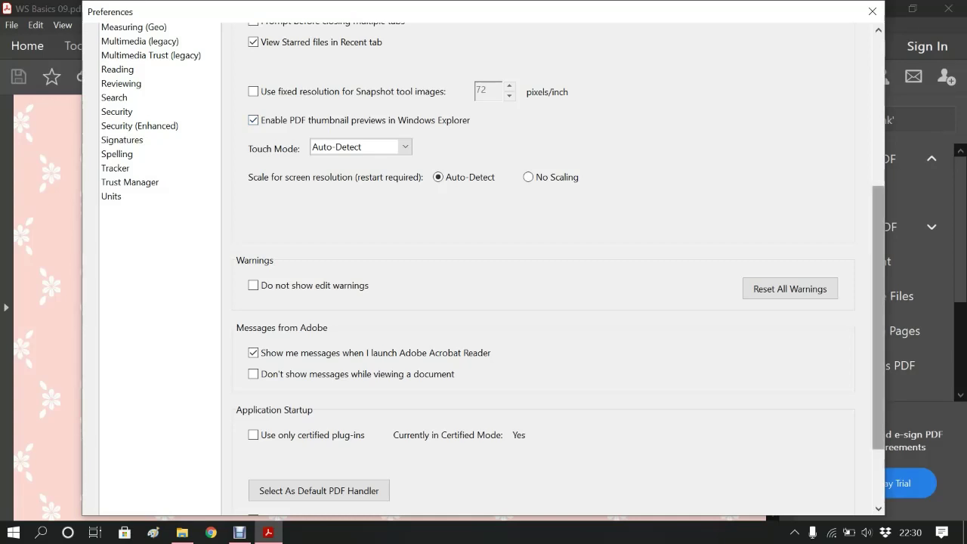
scroll(544, 302, down, 3)
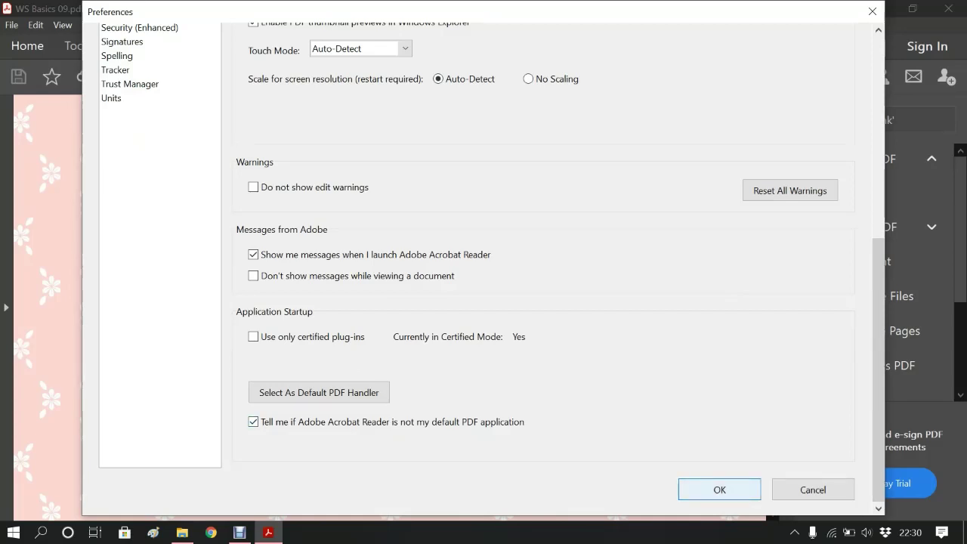
click(719, 490)
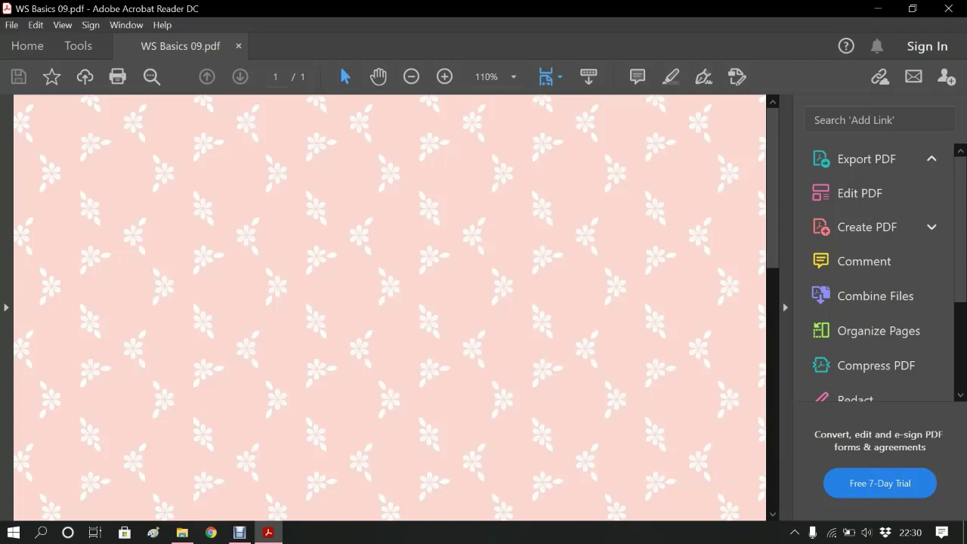
Switch to File Explorer to view the PDF thumbnails in WS Basics, and return to WS Basics 09 in Acrobat Reader.
click(182, 533)
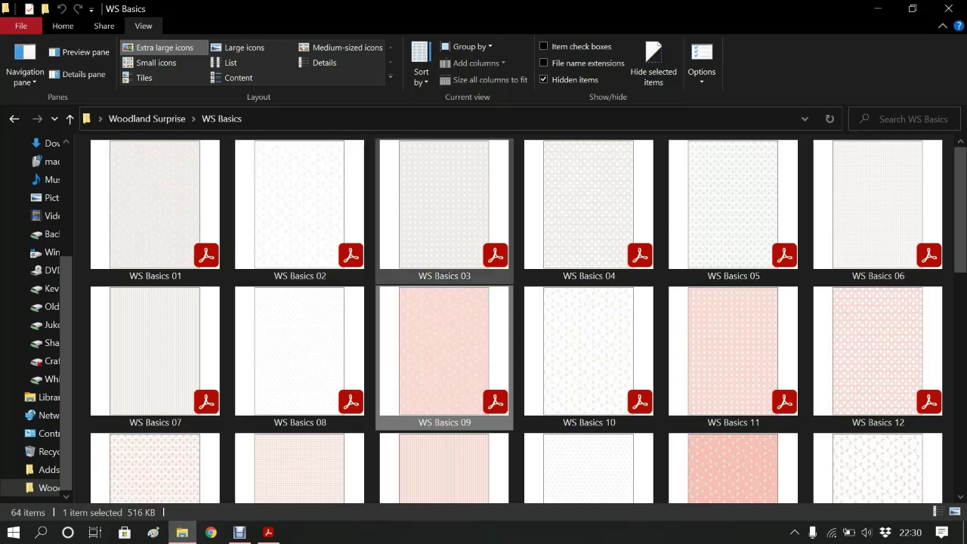
click(445, 212)
click(589, 211)
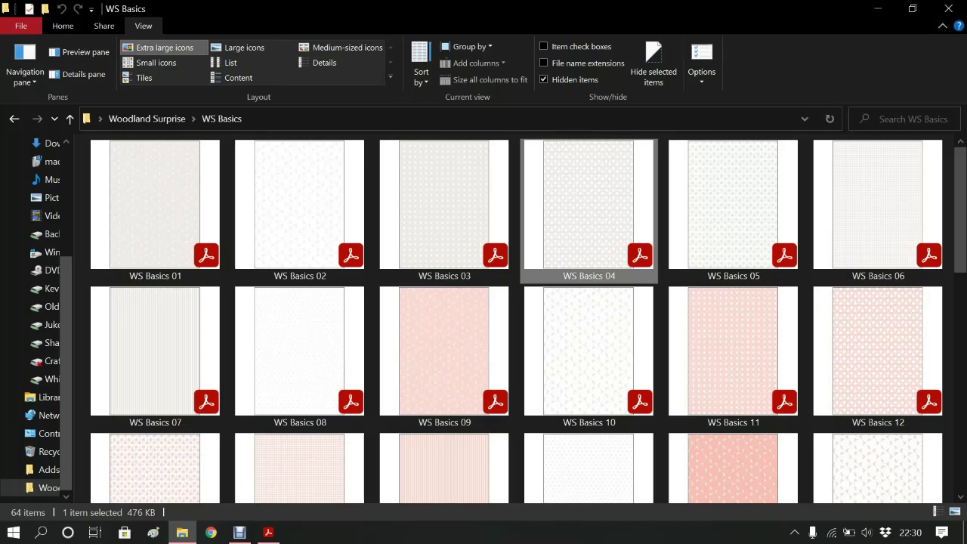
key(alt+Tab)
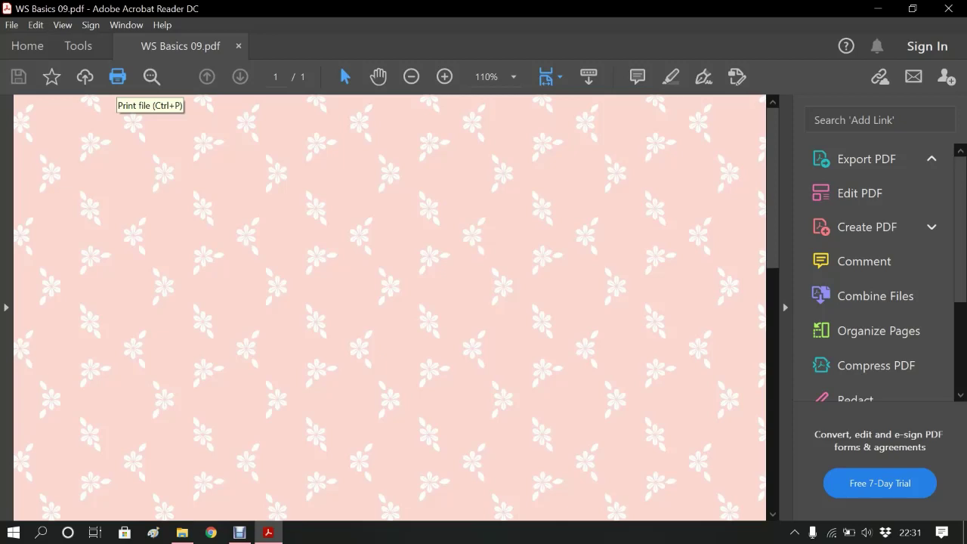
Open the print settings for WS Basics 09 and choose the Brother DCP-J4120DW Printer.
click(117, 76)
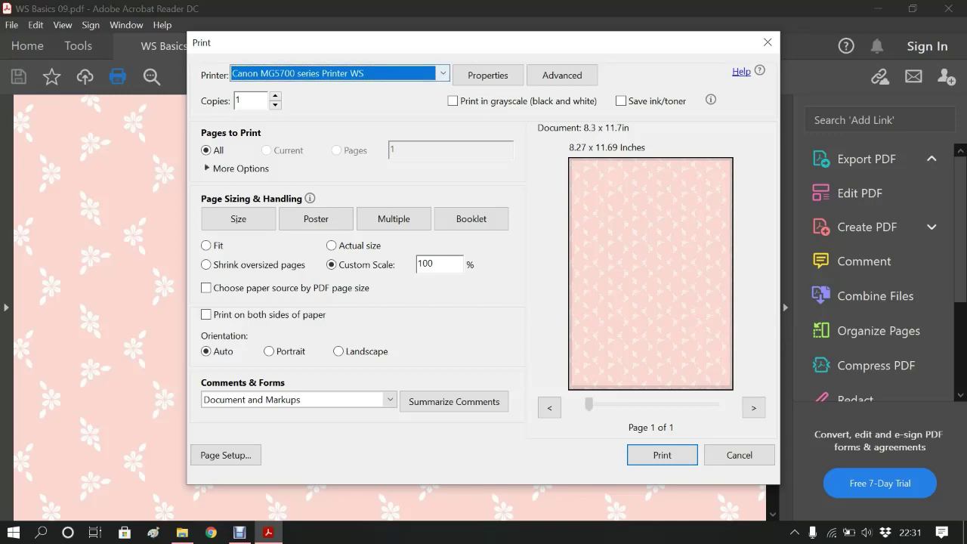
key(alt+Down)
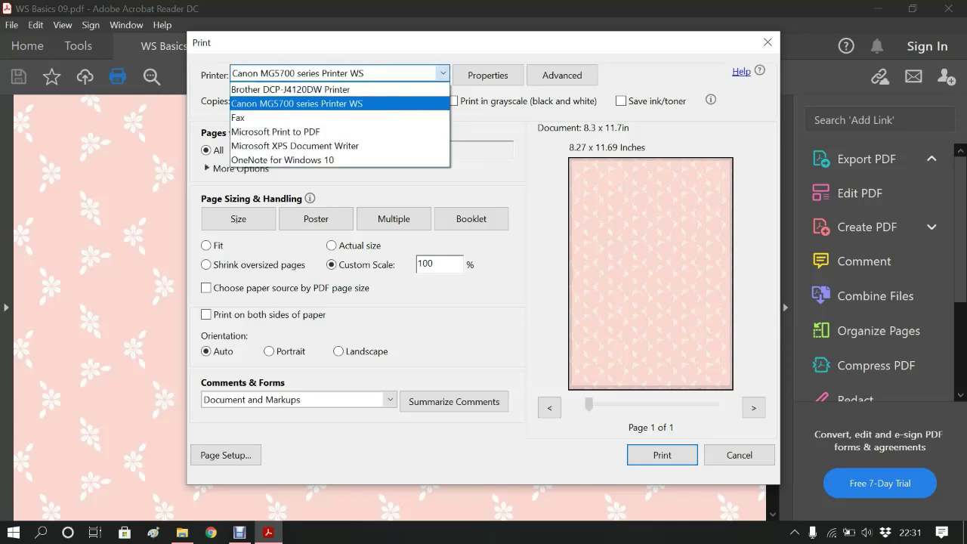
key(Up)
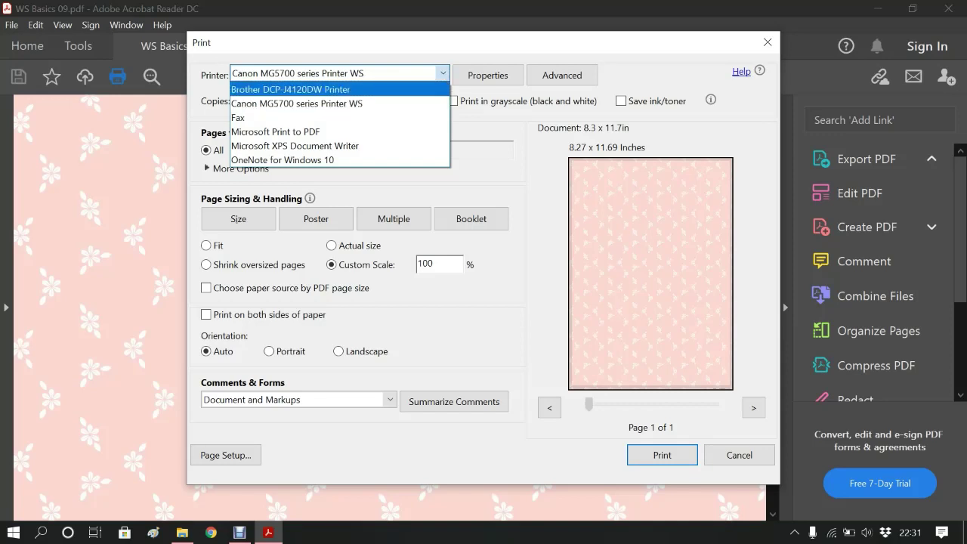
click(291, 89)
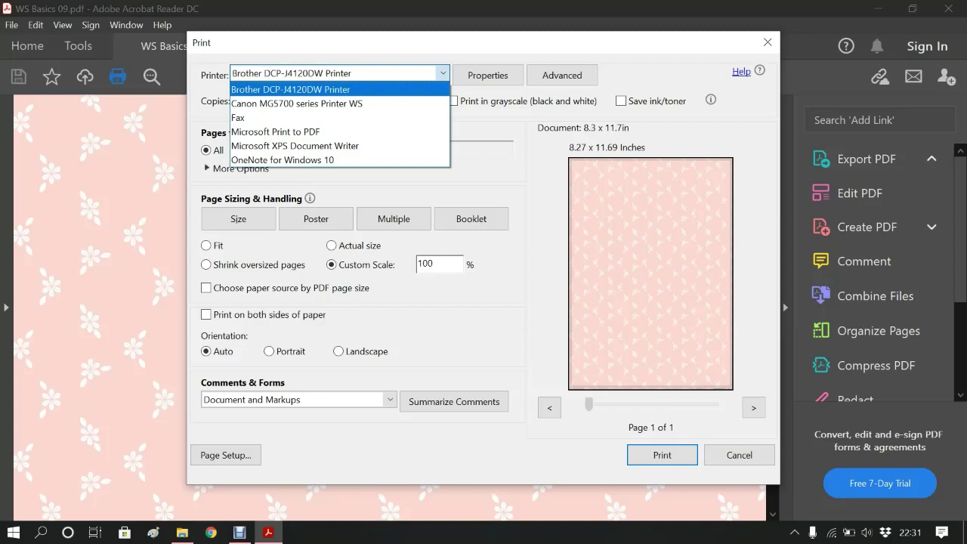
key(Return)
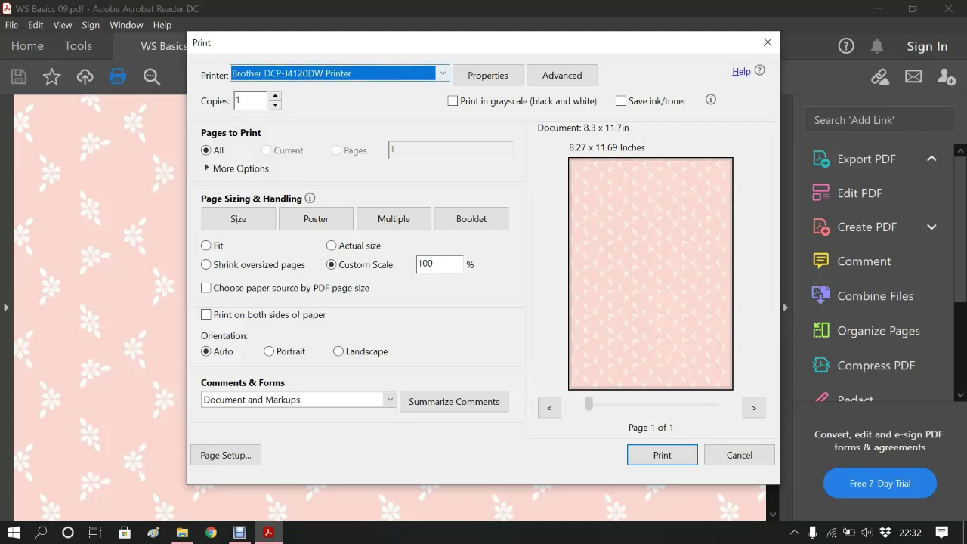
Change the printer to Canon MG5700 series Printer WS.
click(443, 74)
key(Down)
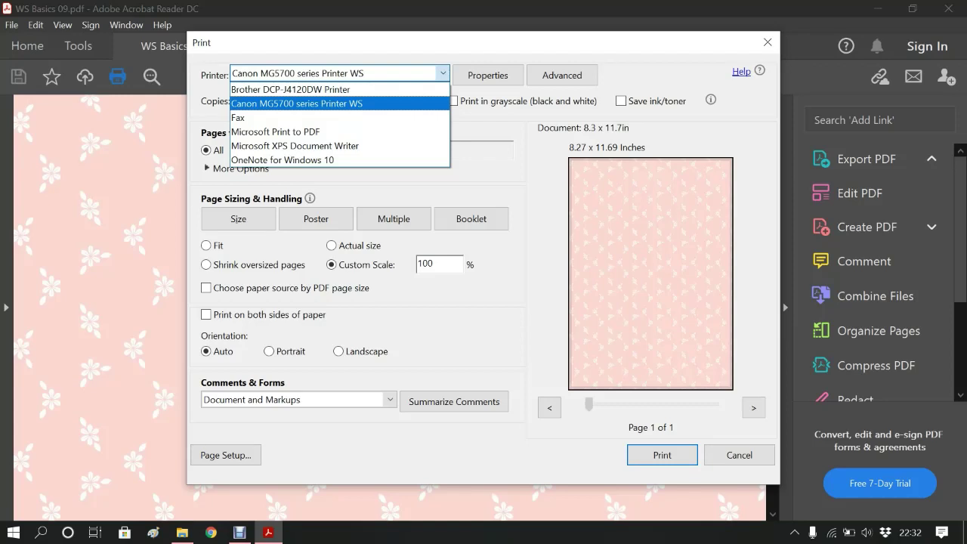
key(Return)
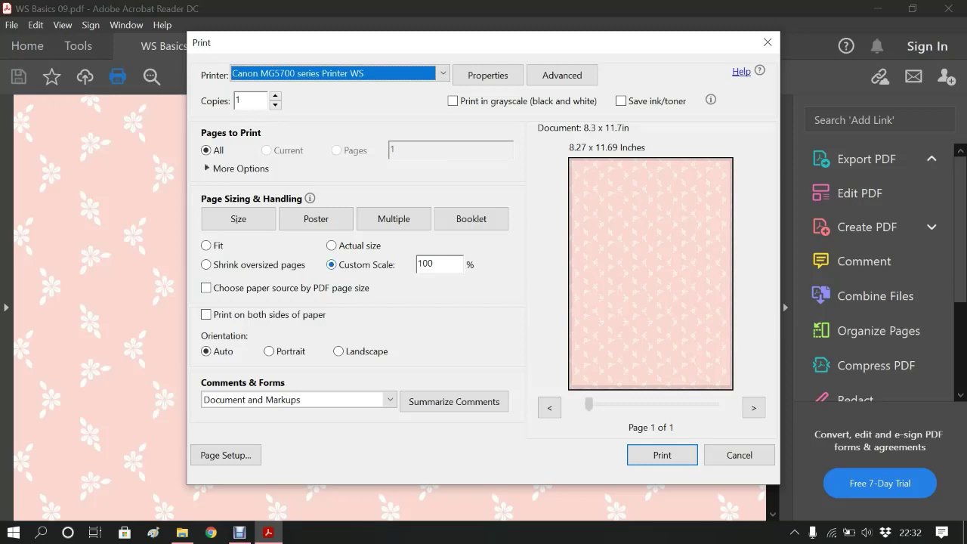
Set the custom print scale to 50% and view the advanced print setup without changing anything.
click(435, 264)
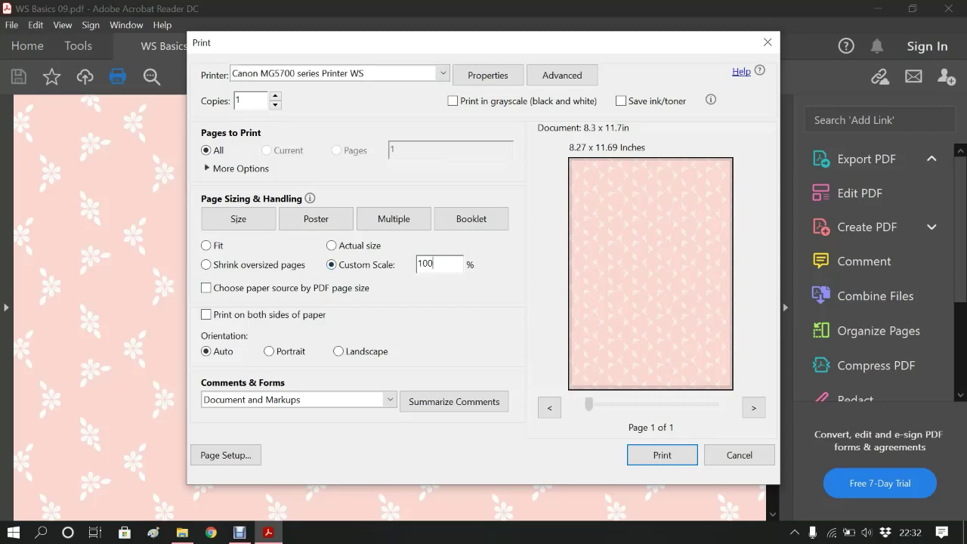
key(BackSpace)
key(BackSpace)
key(BackSpace)
text(50)
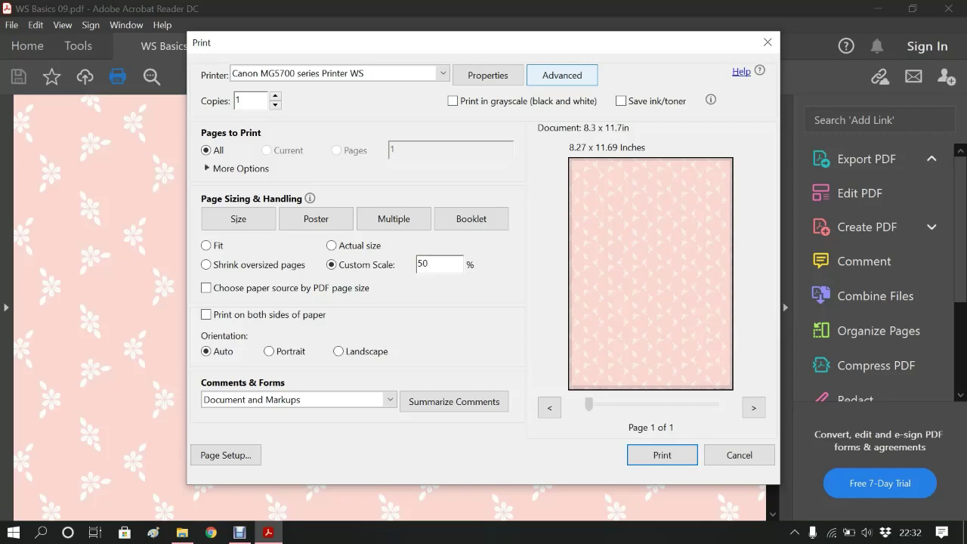
click(563, 75)
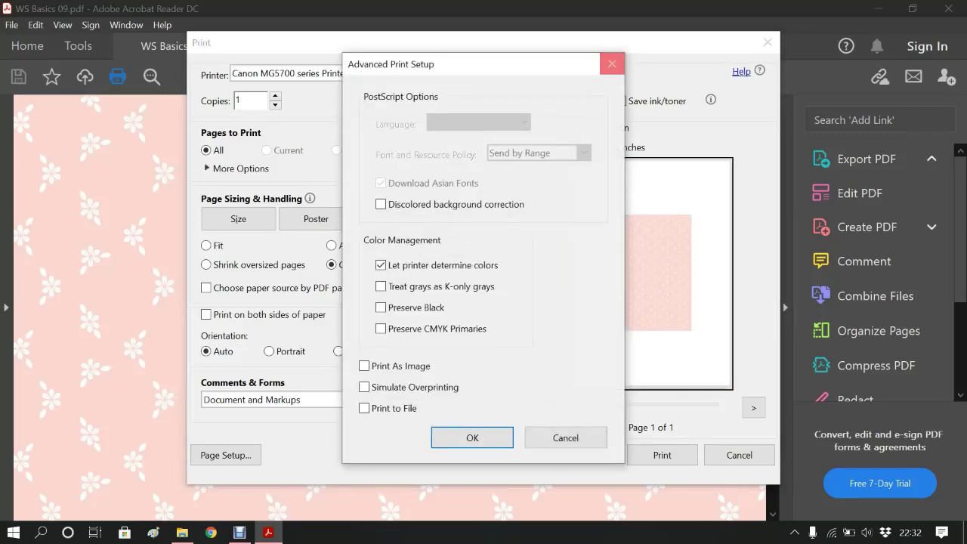
click(613, 64)
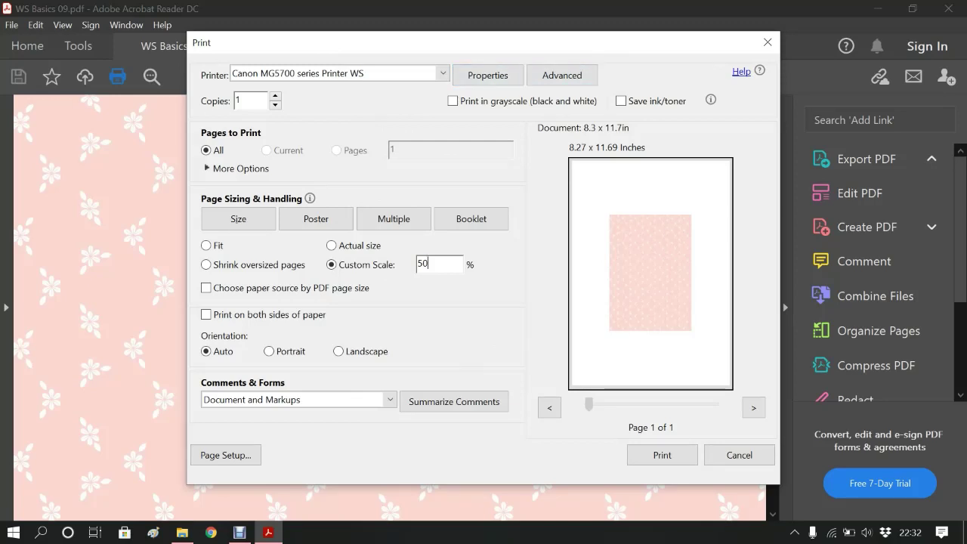
Set the custom print scale to 75%.
double_click(431, 264)
text(75)
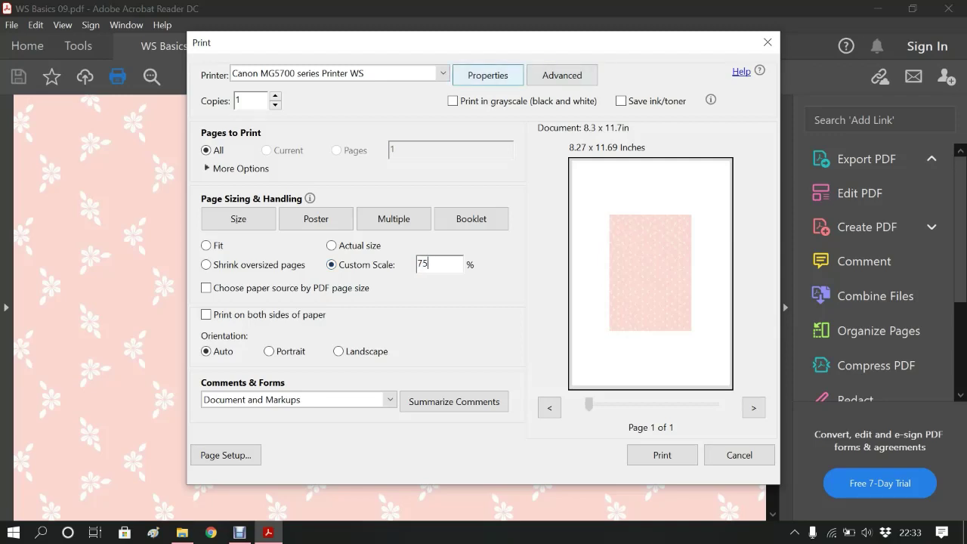
Open the Canon printer's properties, try the Photo Printing preset and return to the Standard preset.
click(487, 74)
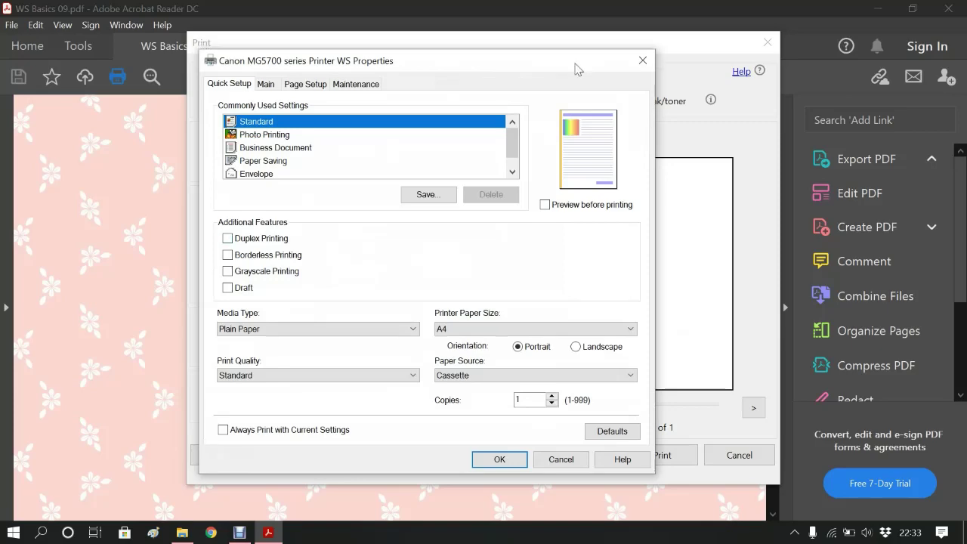
drag(577, 65, 614, 55)
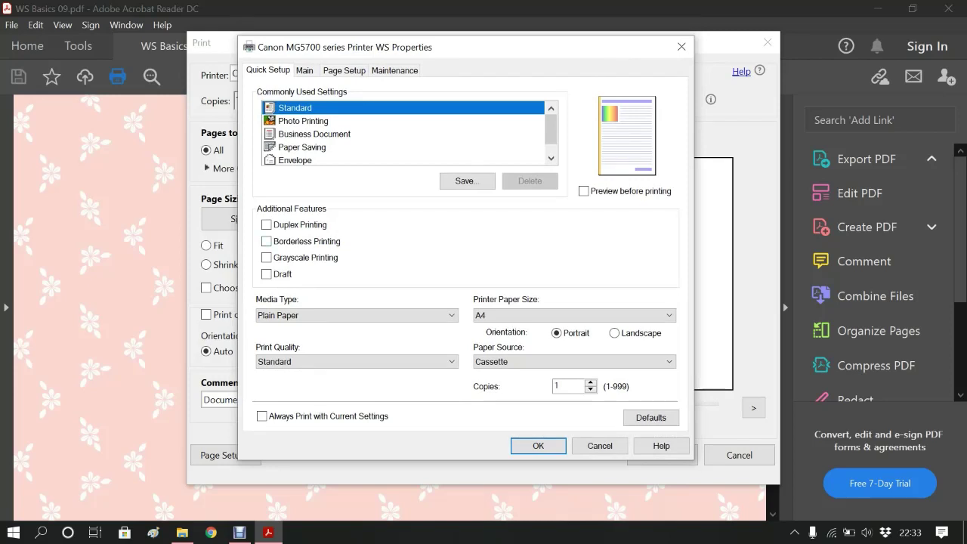
click(303, 121)
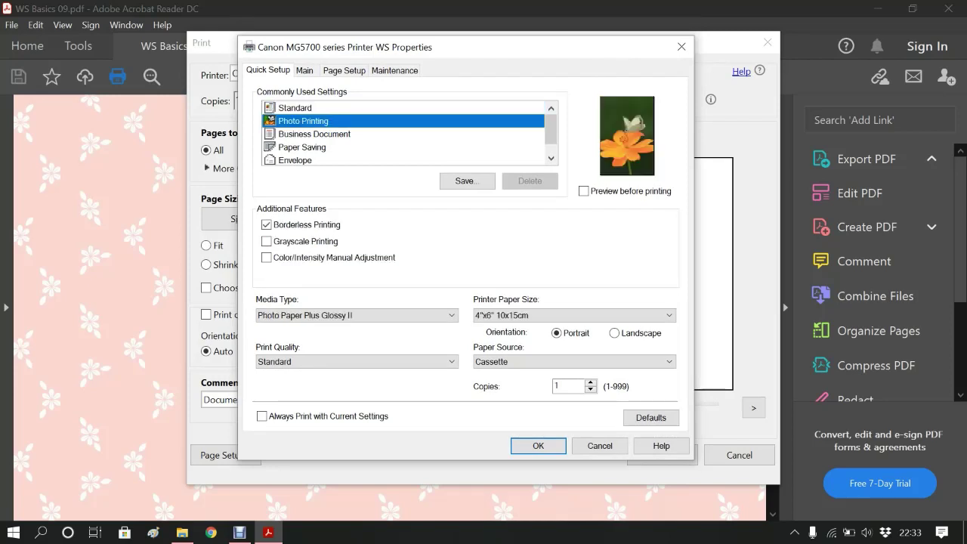
click(295, 108)
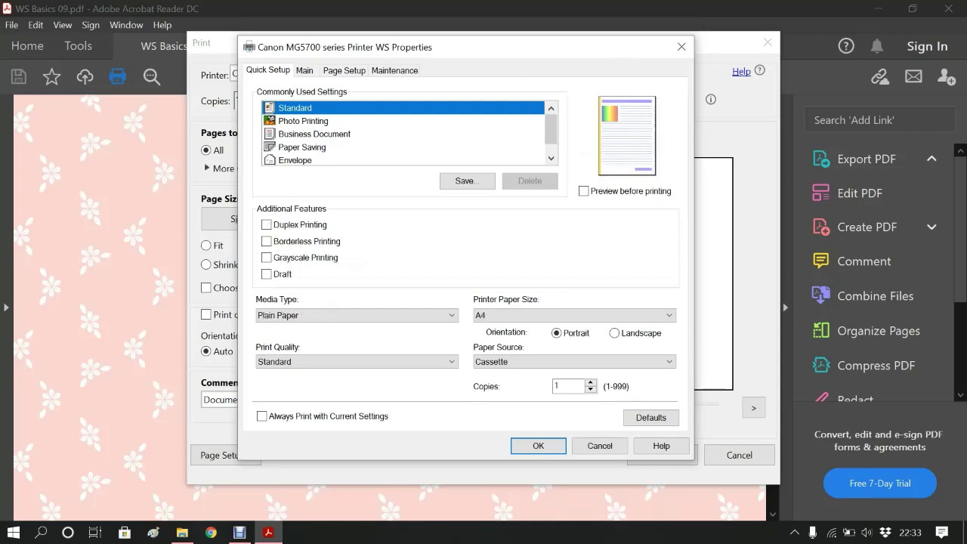
Examine the Canon printer's maintenance options, page setup and available page sizes without changing them, and return to the quick settings.
click(394, 70)
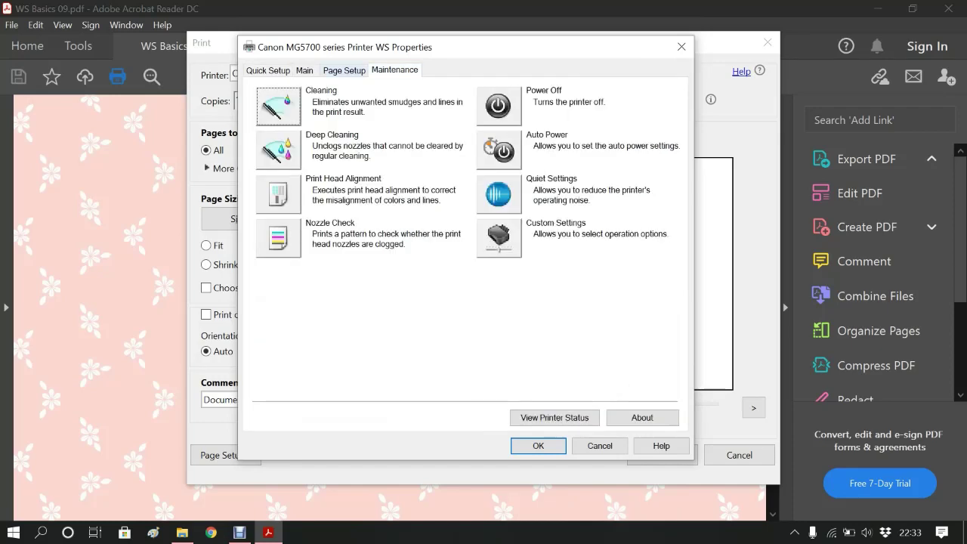
click(344, 70)
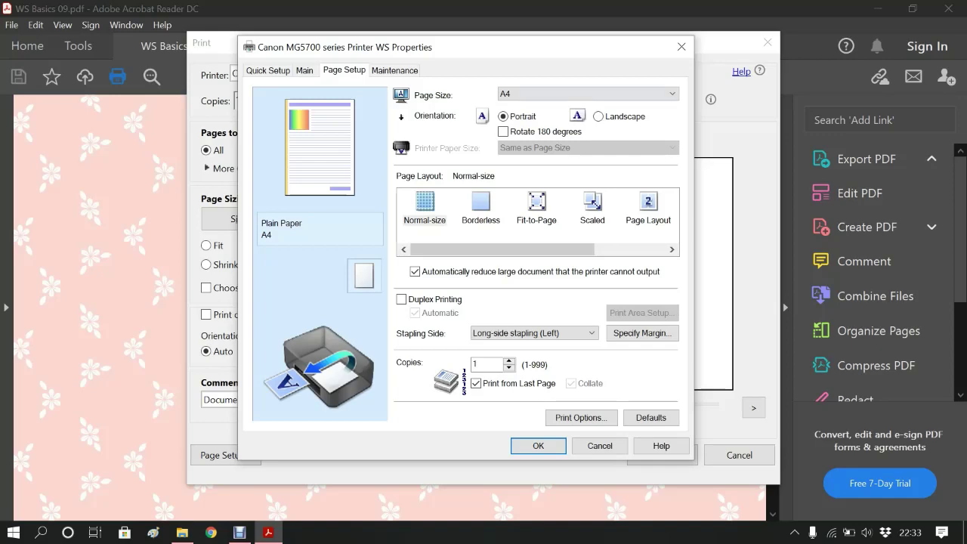
click(582, 94)
key(Down)
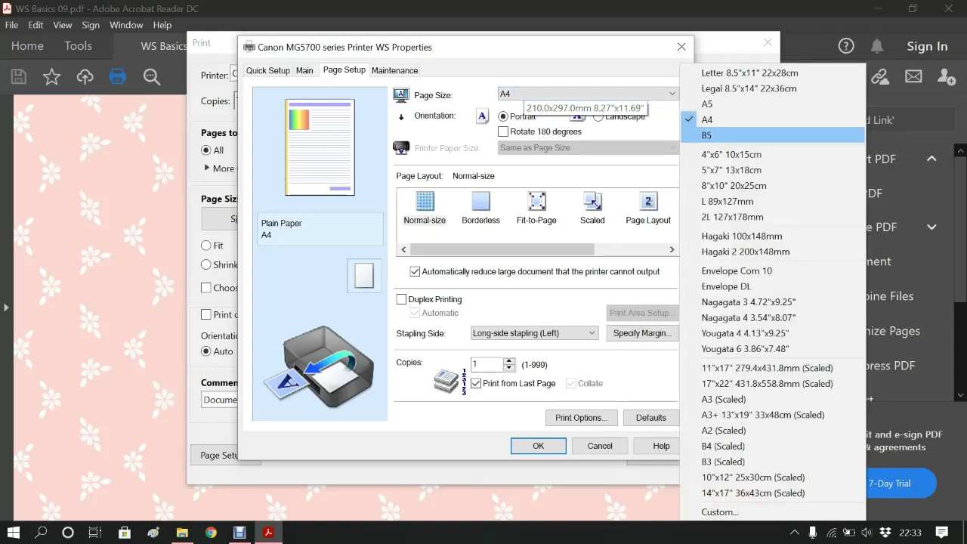
key(Down)
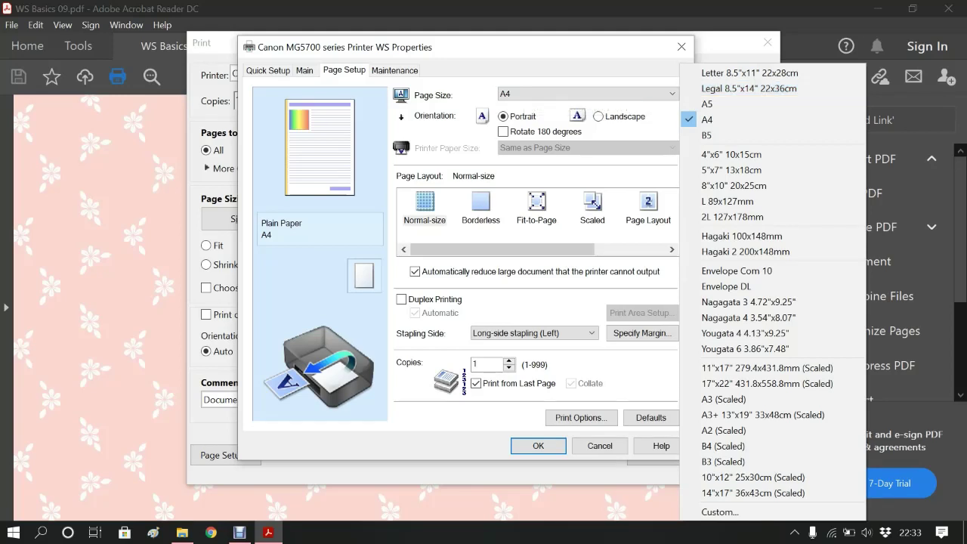
key(Escape)
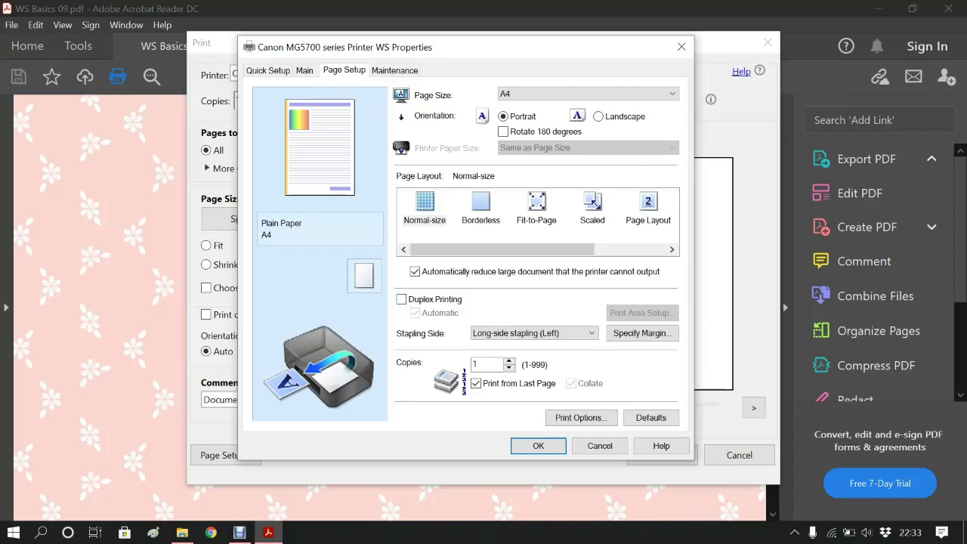
click(402, 299)
key(space)
key(ctrl+Tab)
key(ctrl+Tab)
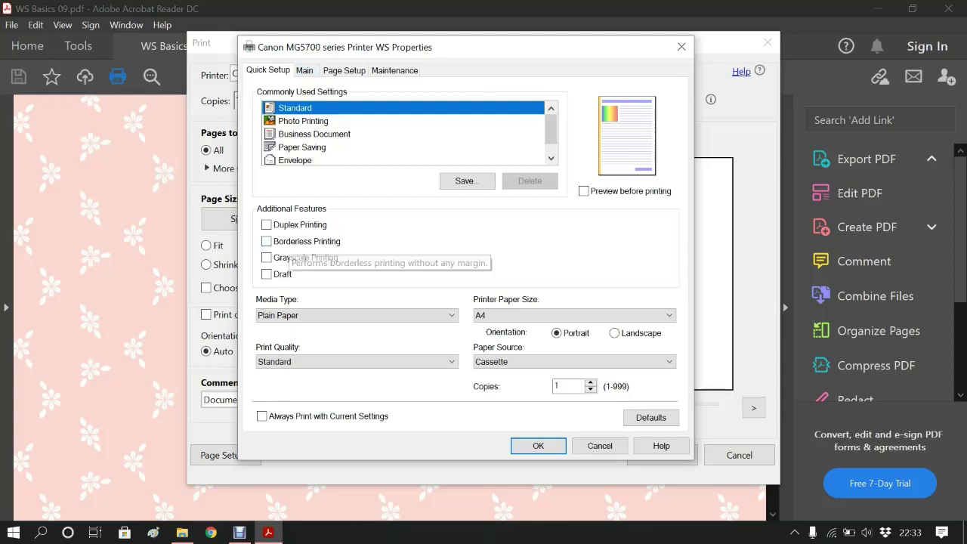
Turn on Borderless Printing with Plain Paper as the media type and apply the Canon printer properties.
click(266, 241)
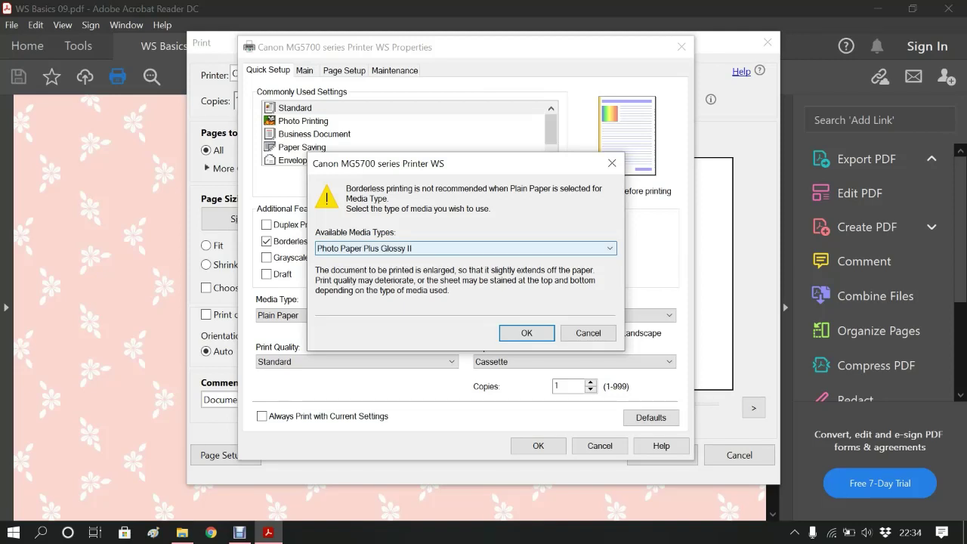
click(610, 248)
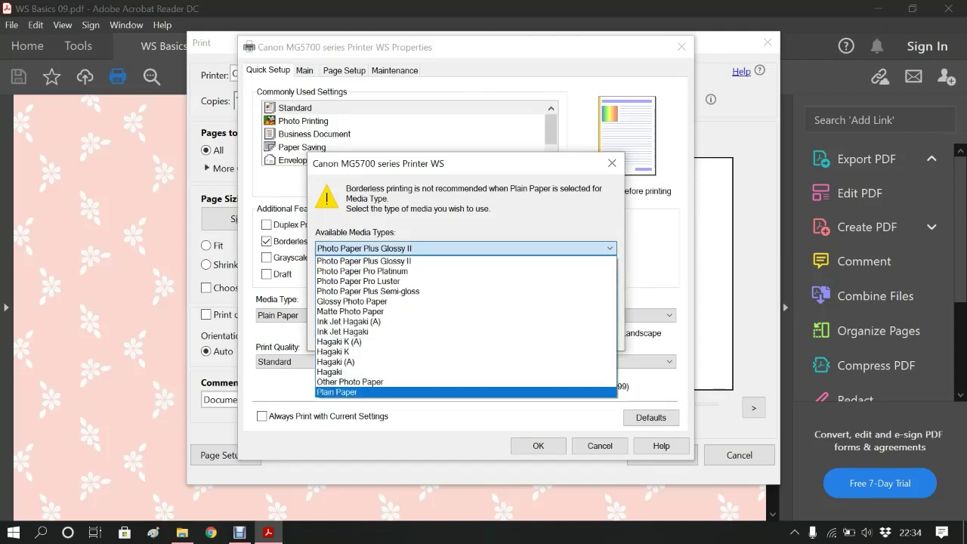
click(355, 392)
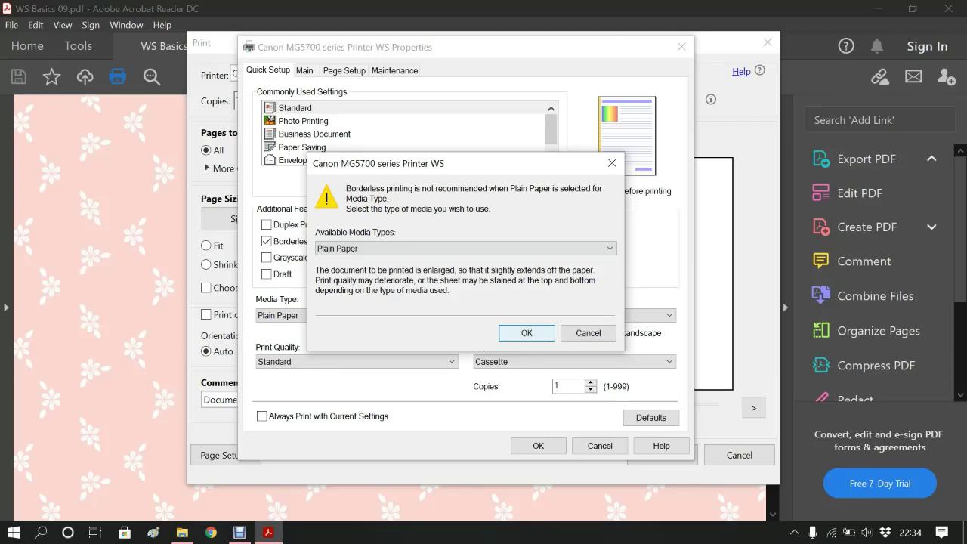
key(Return)
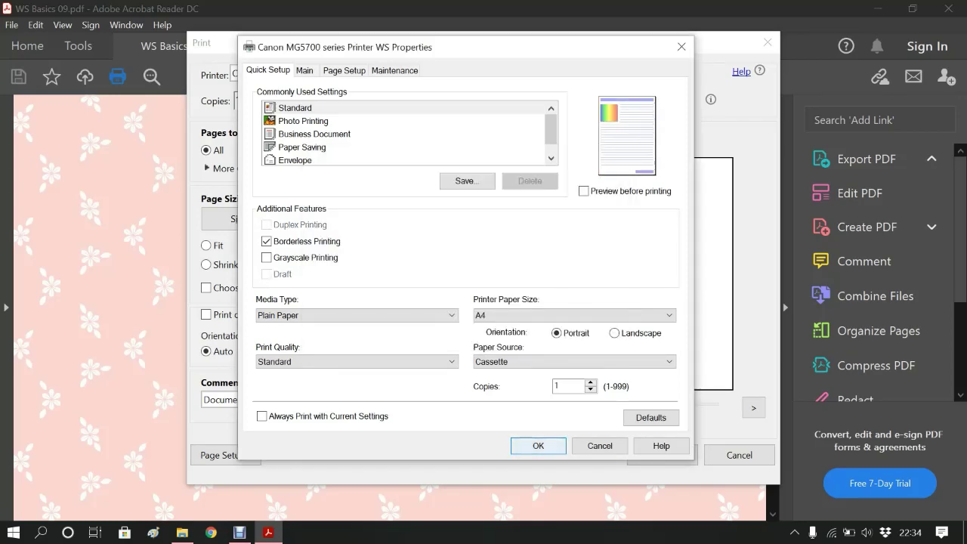
key(Return)
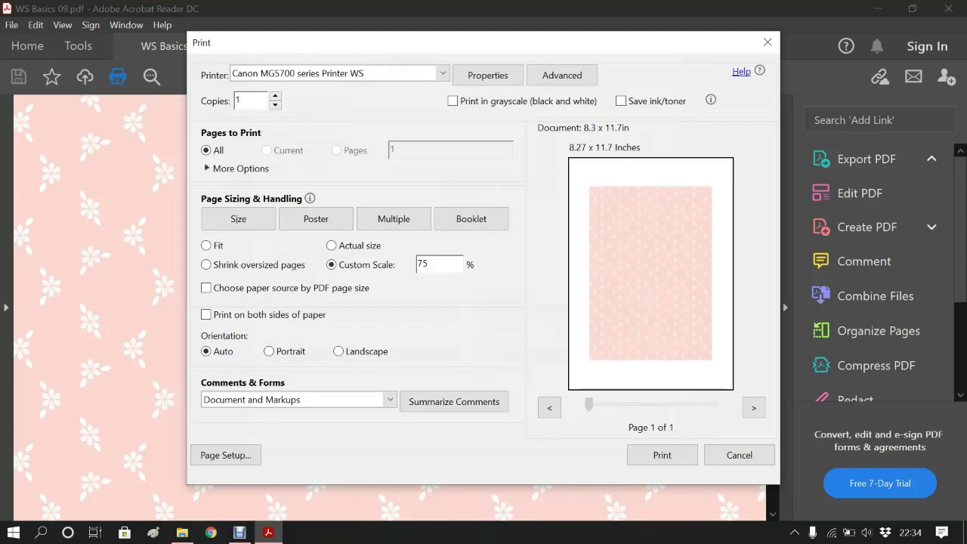
Set the custom print scale to 100% and review the Canon printer's paper settings, keeping A4.
double_click(423, 264)
text(100)
click(488, 75)
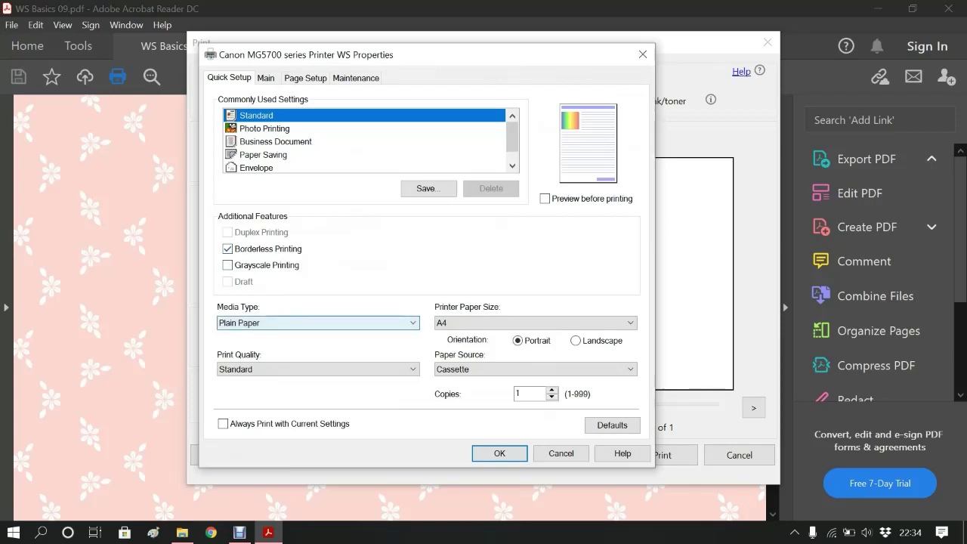
click(535, 323)
key(Escape)
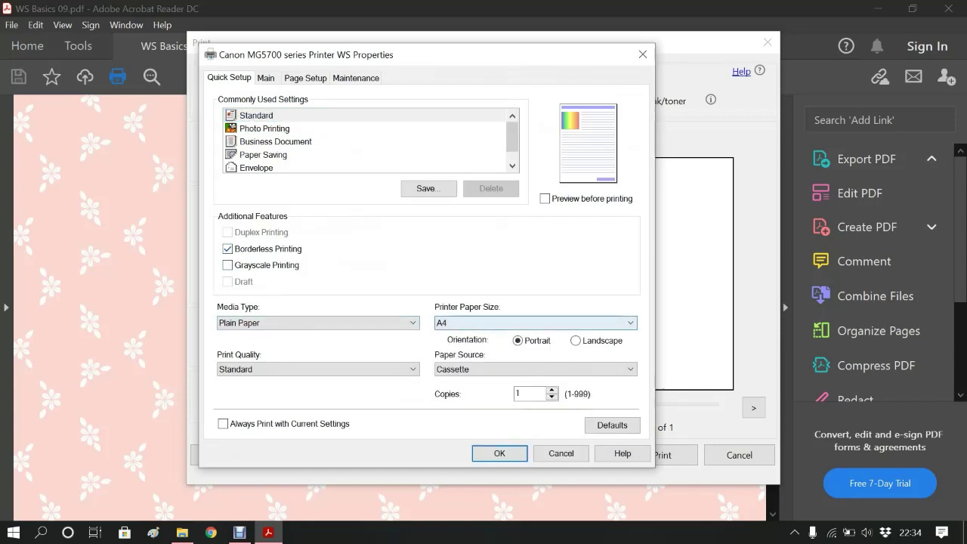
key(Return)
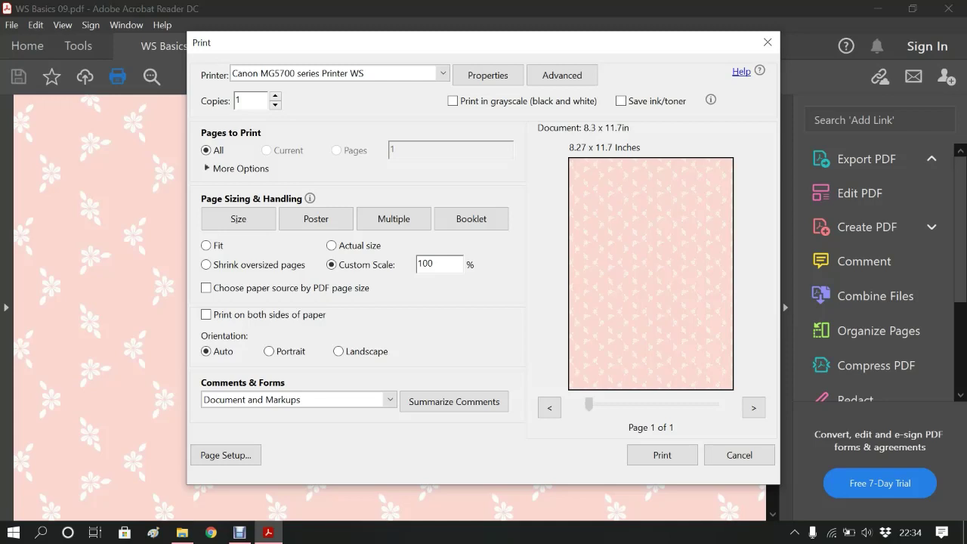
Switch the printer to Brother DCP-J4120DW Printer and review its layout and paper/quality settings without changing them.
click(443, 73)
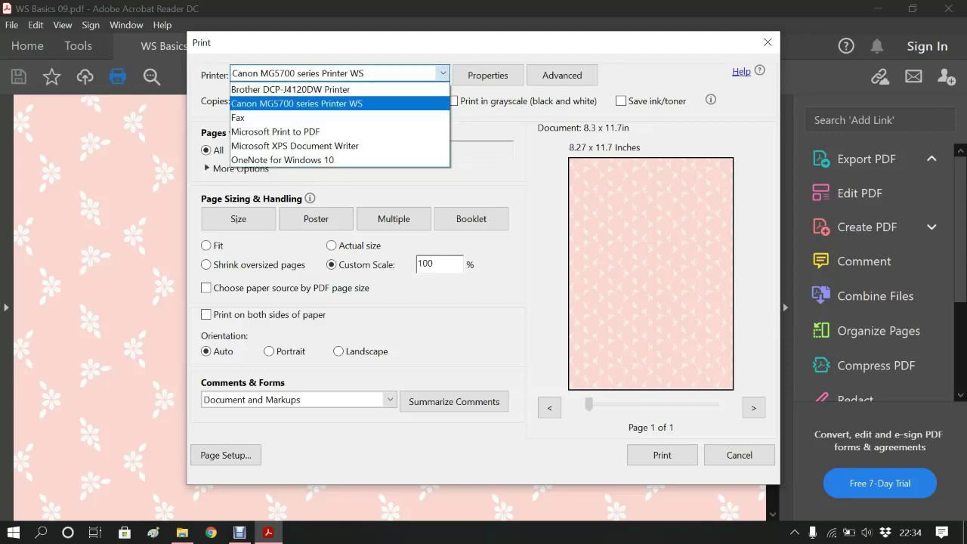
click(292, 90)
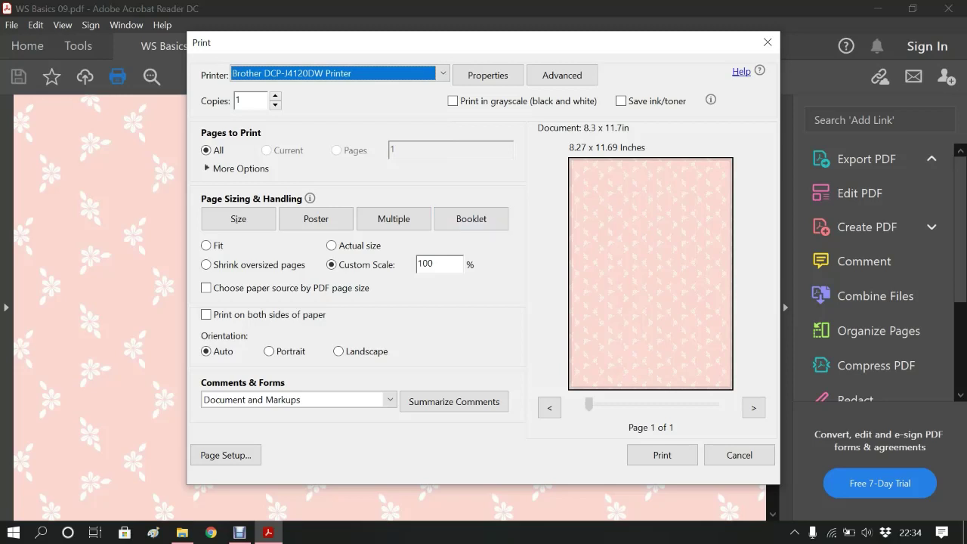
click(488, 75)
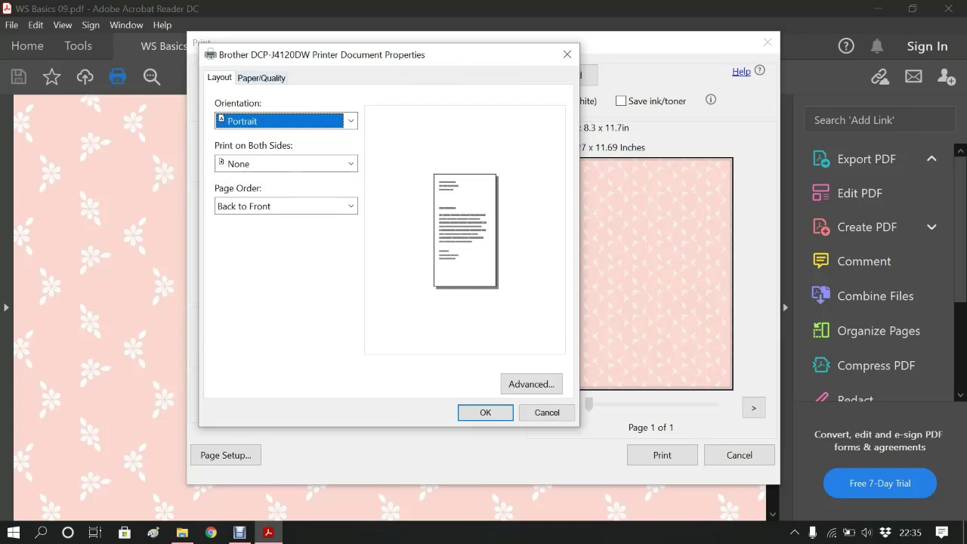
key(ctrl+Tab)
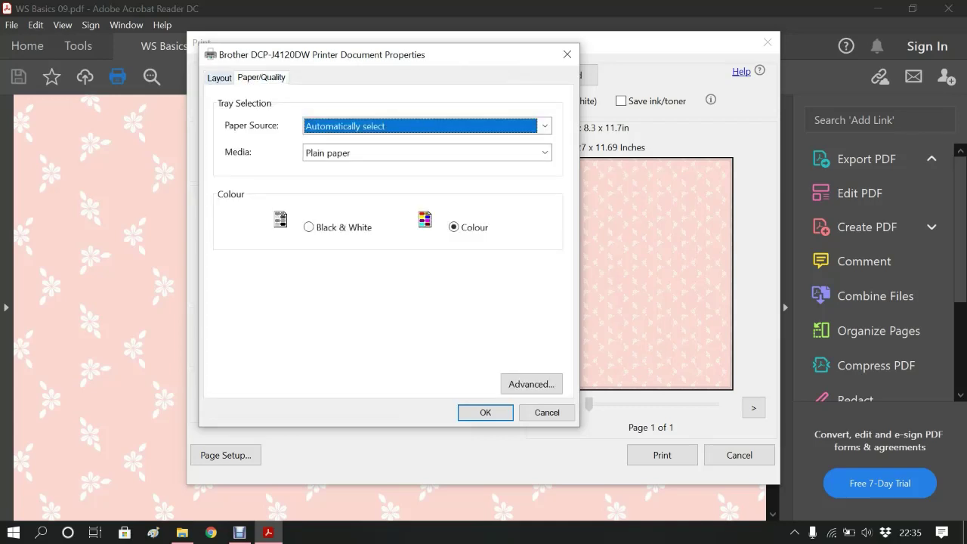
key(ctrl+shift+Tab)
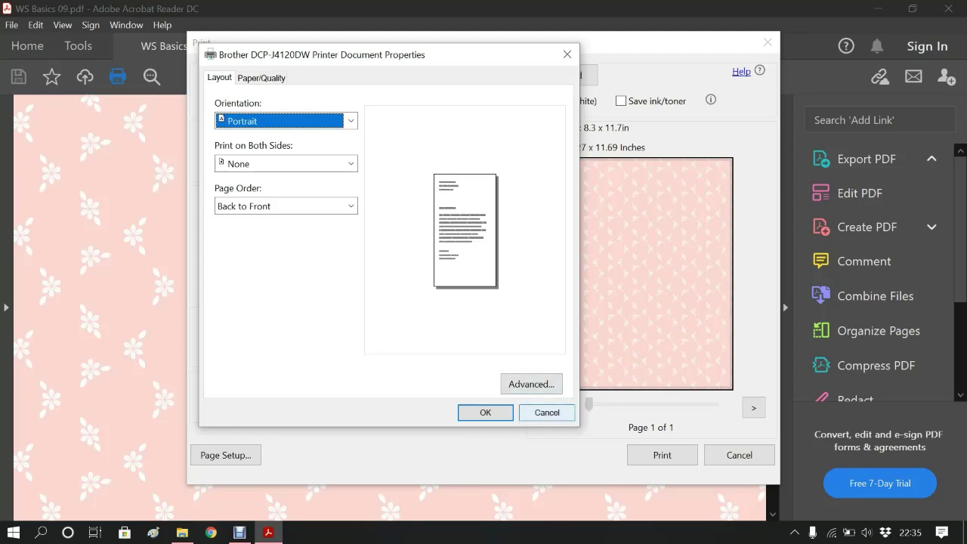
click(547, 413)
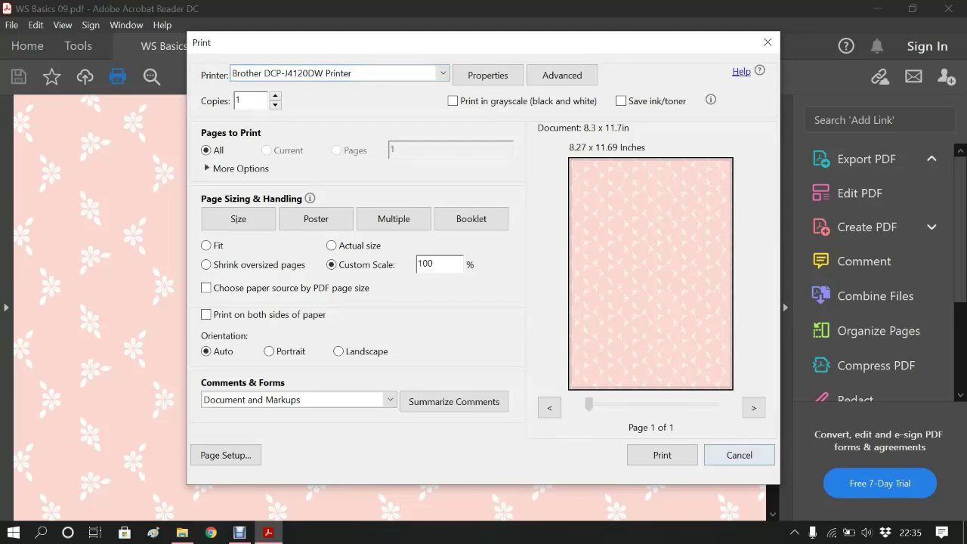
Cancel the print setup of WS Basics 09 and close Adobe Acrobat Reader.
key(Escape)
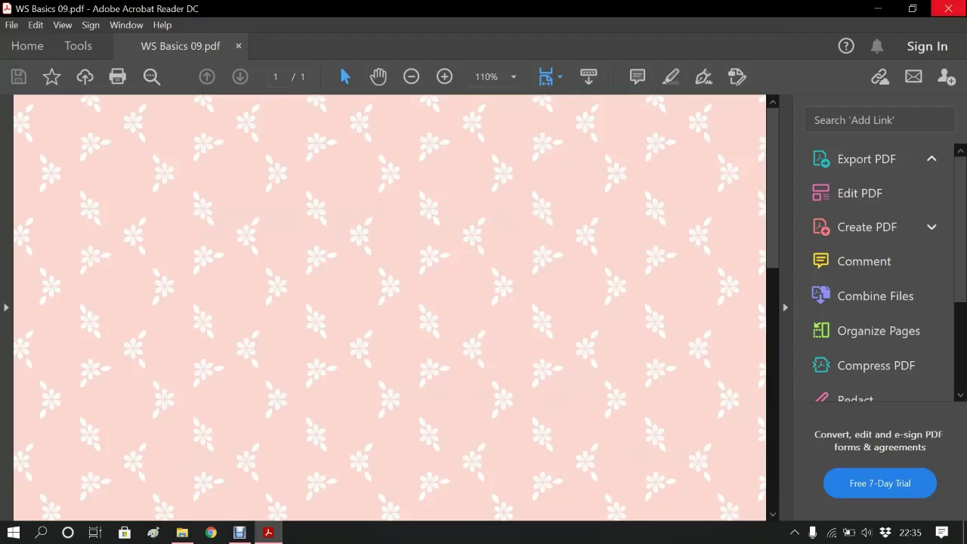
click(948, 8)
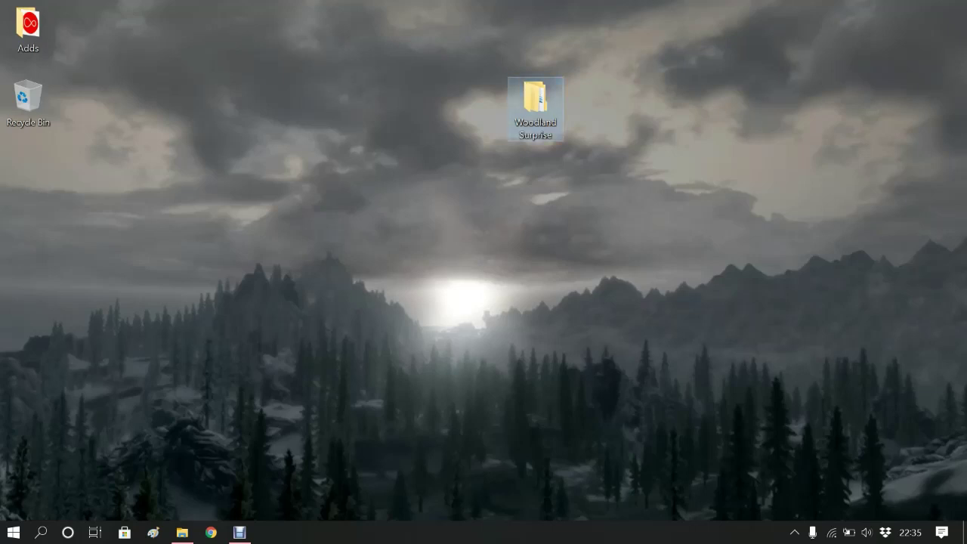
Open the WS Basics folder inside Woodland Surprise from the desktop and show its files as a list.
double_click(535, 106)
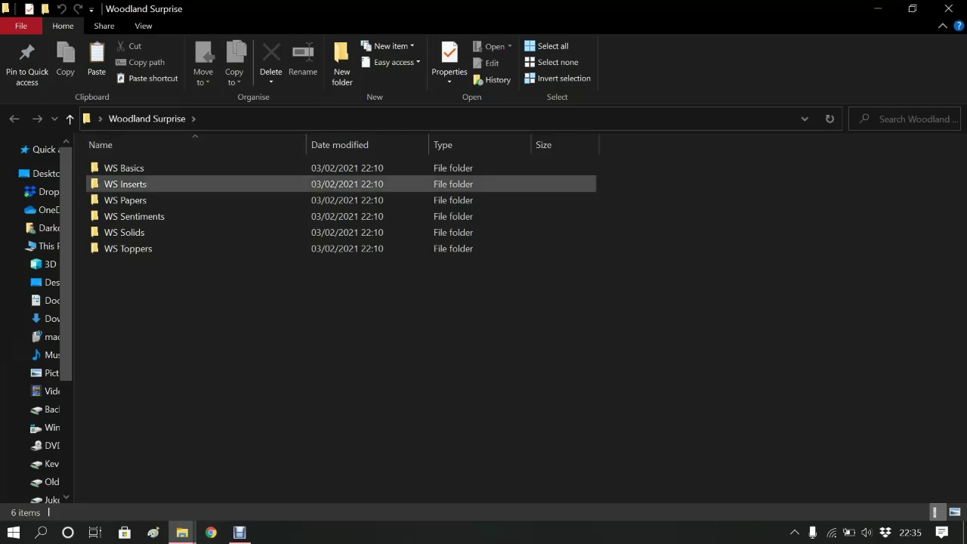
click(130, 169)
double_click(130, 169)
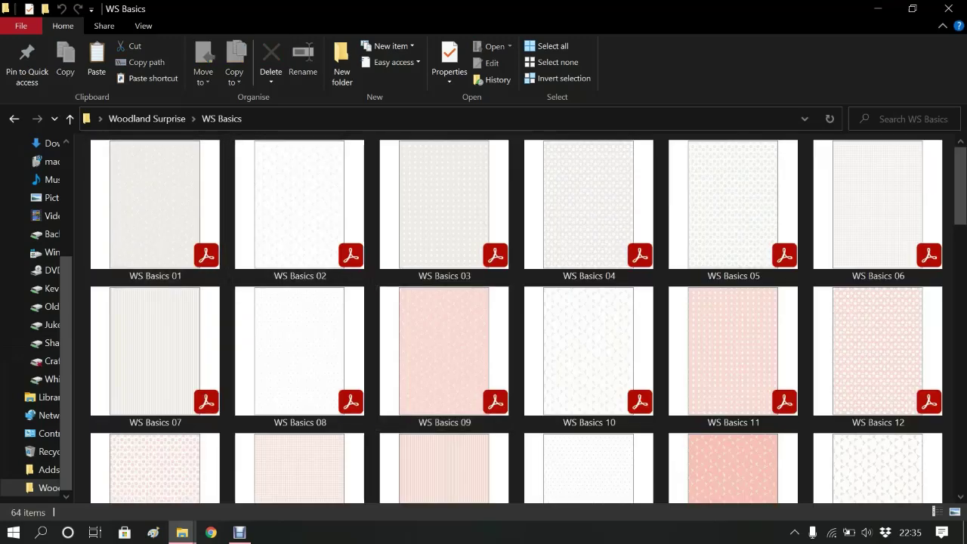
click(143, 26)
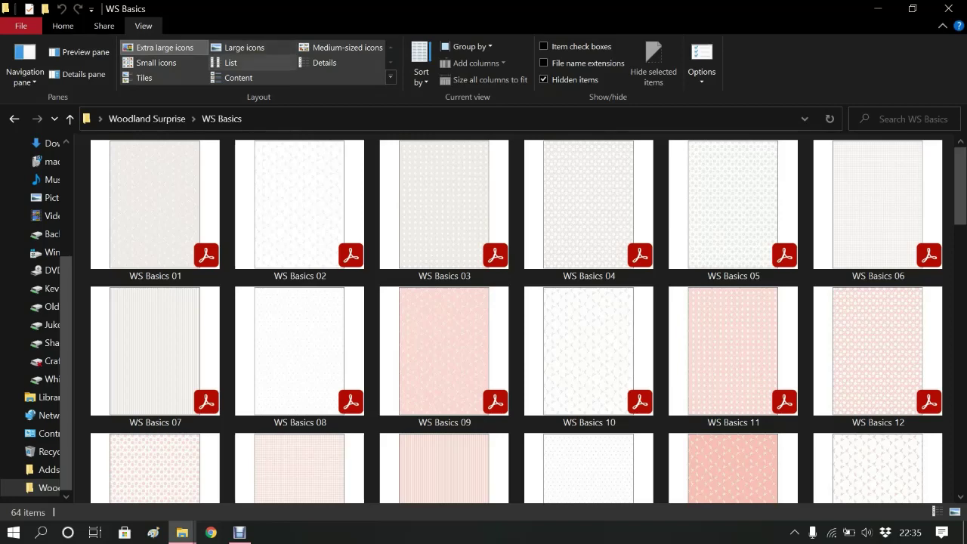
click(229, 63)
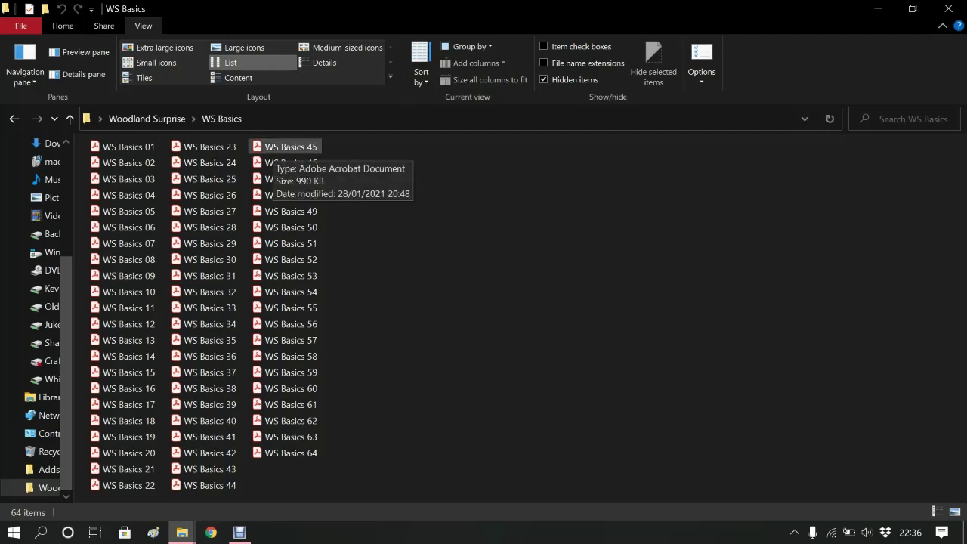
Open the file properties of WS Basics 45.
click(274, 147)
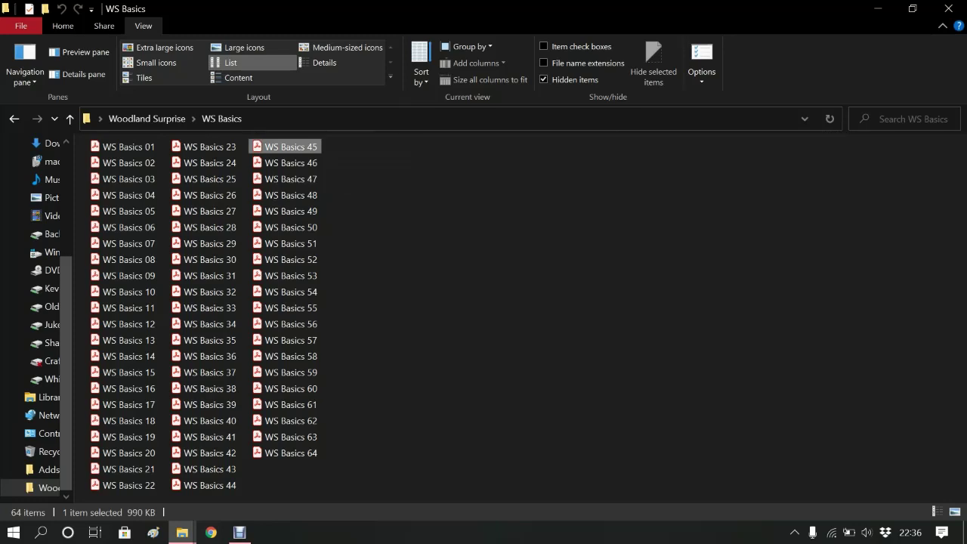
right_click(274, 147)
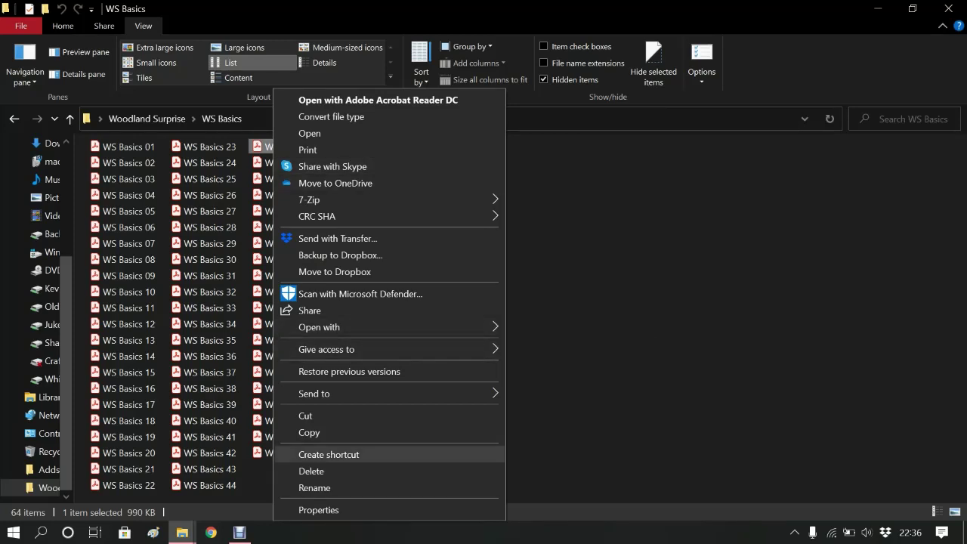
click(318, 510)
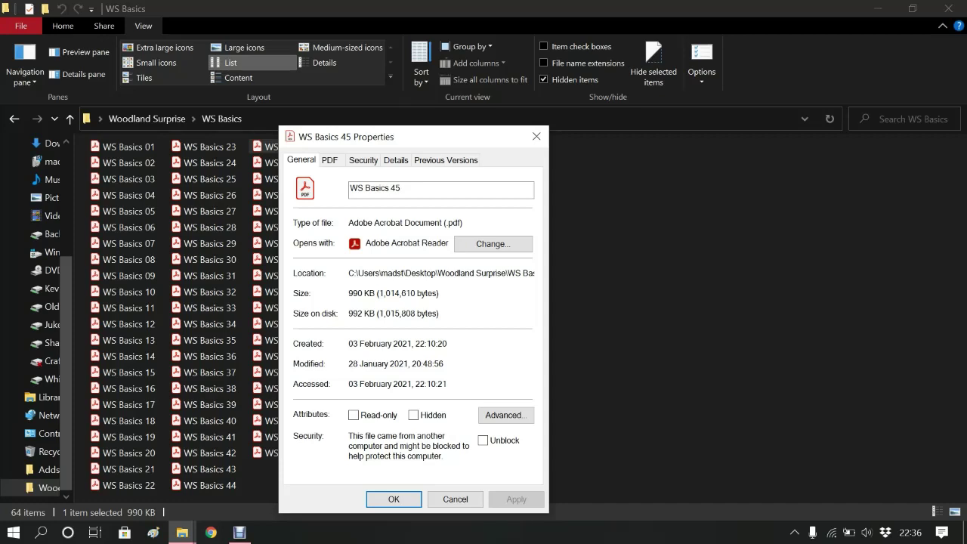
Look for another PDF-opening app in the Microsoft Store, browse the offered apps and close the store.
click(493, 244)
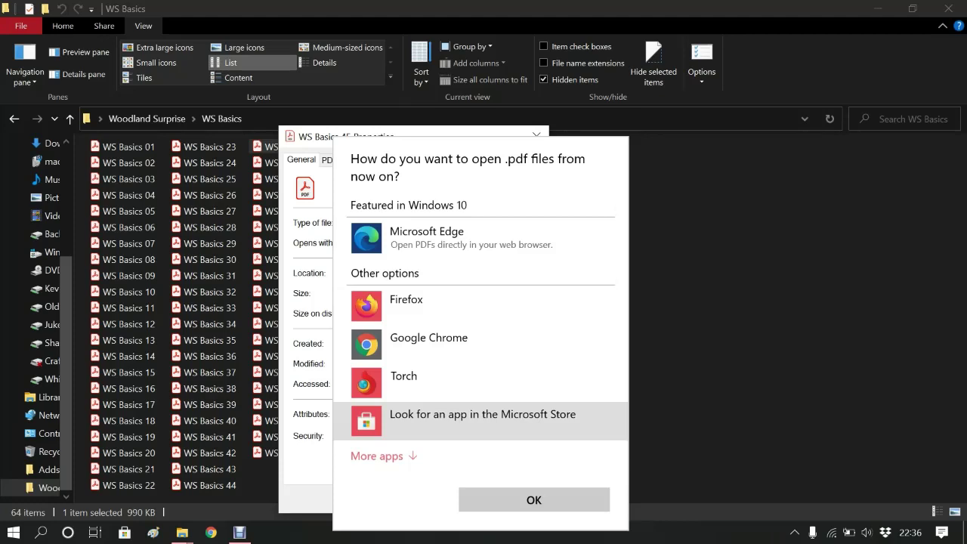
click(482, 420)
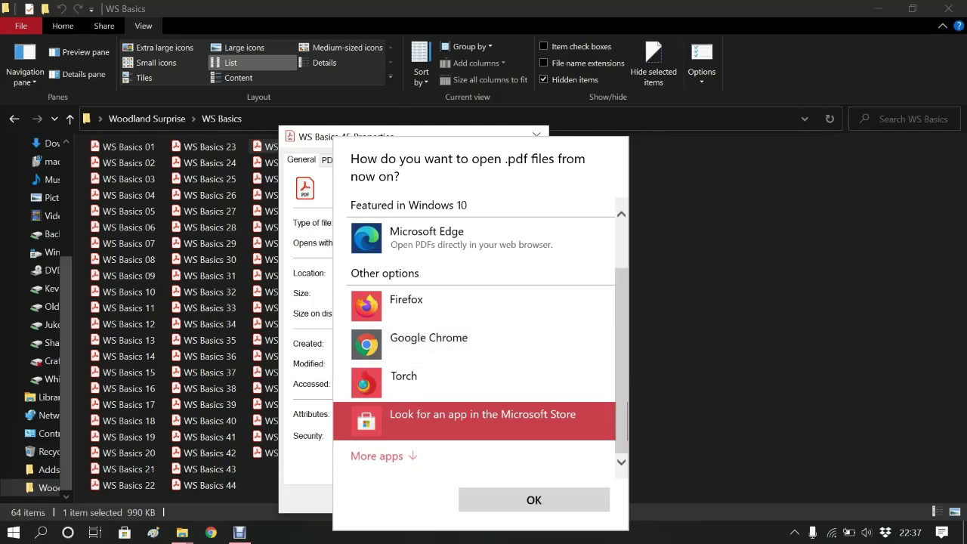
key(Return)
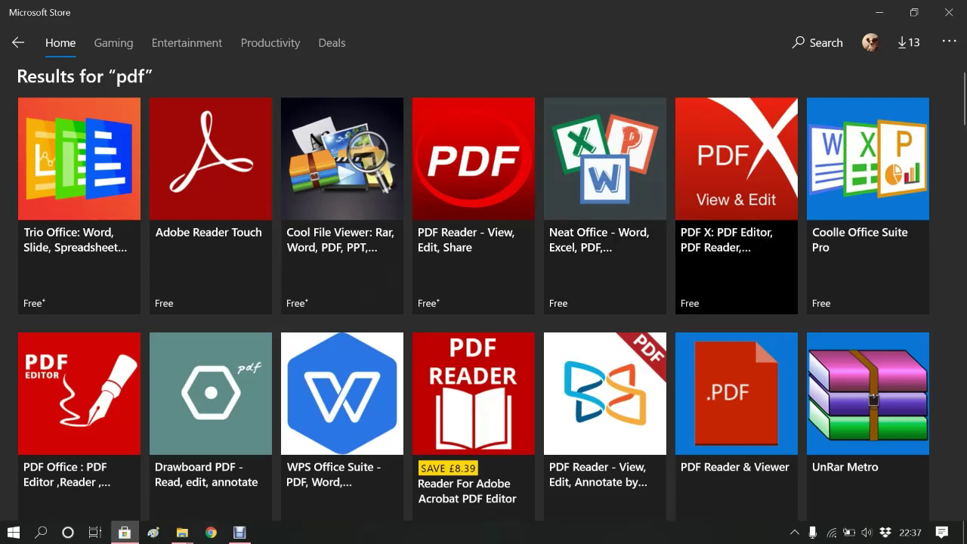
scroll(737, 249, down, 3)
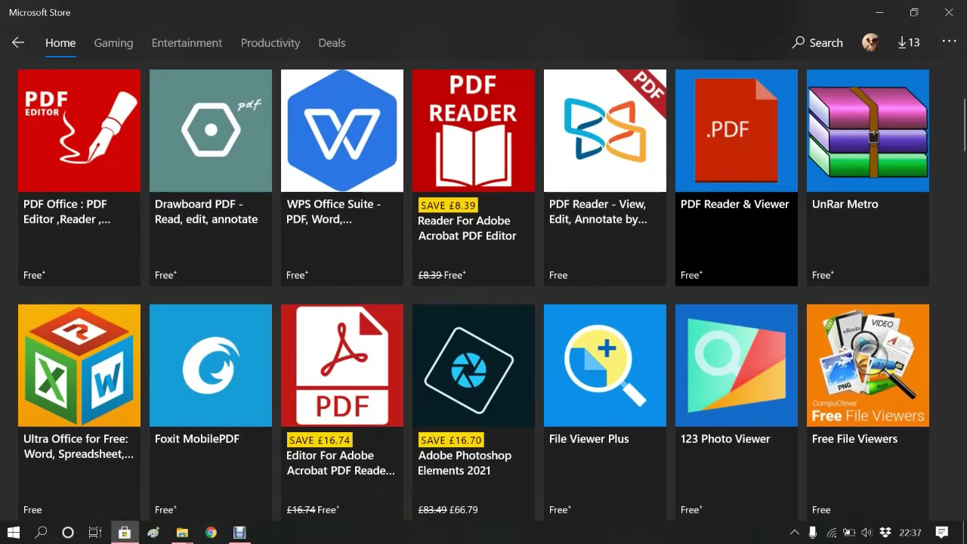
scroll(737, 249, up, 3)
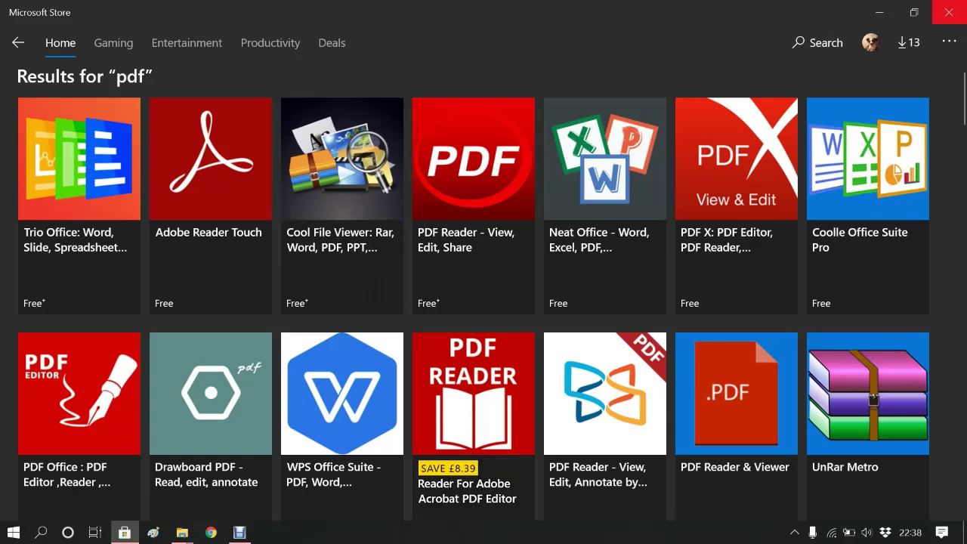
click(949, 12)
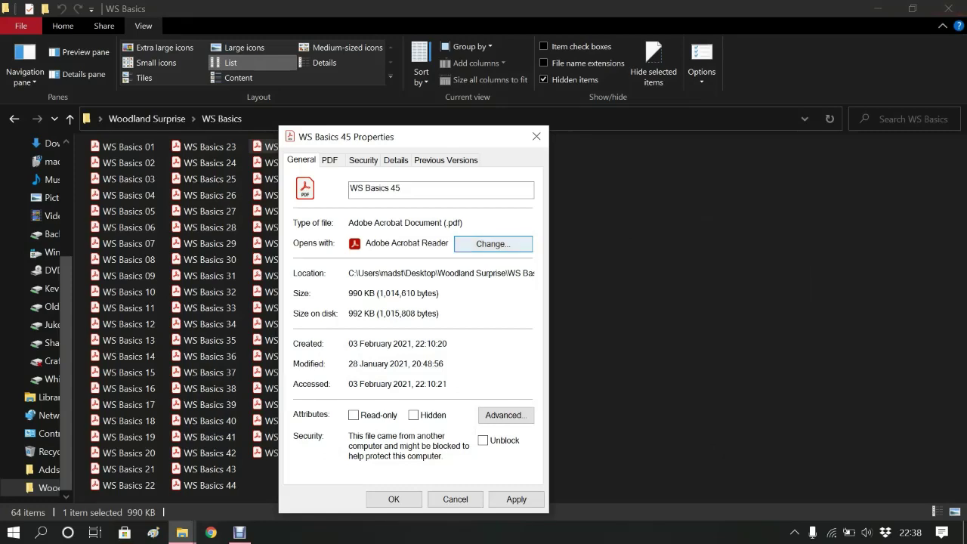
Set Firefox as the program that opens .pdf files and confirm the WS Basics 45 properties.
click(493, 243)
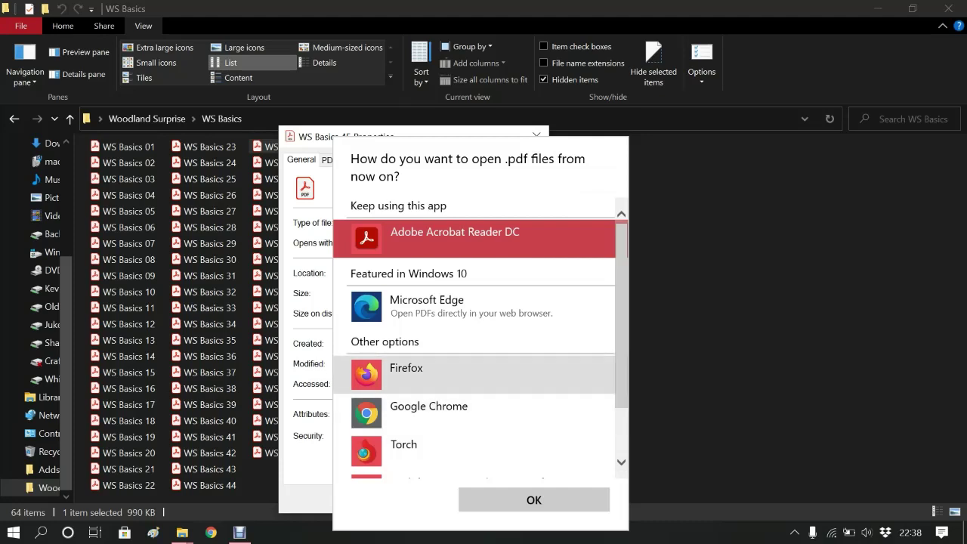
double_click(423, 374)
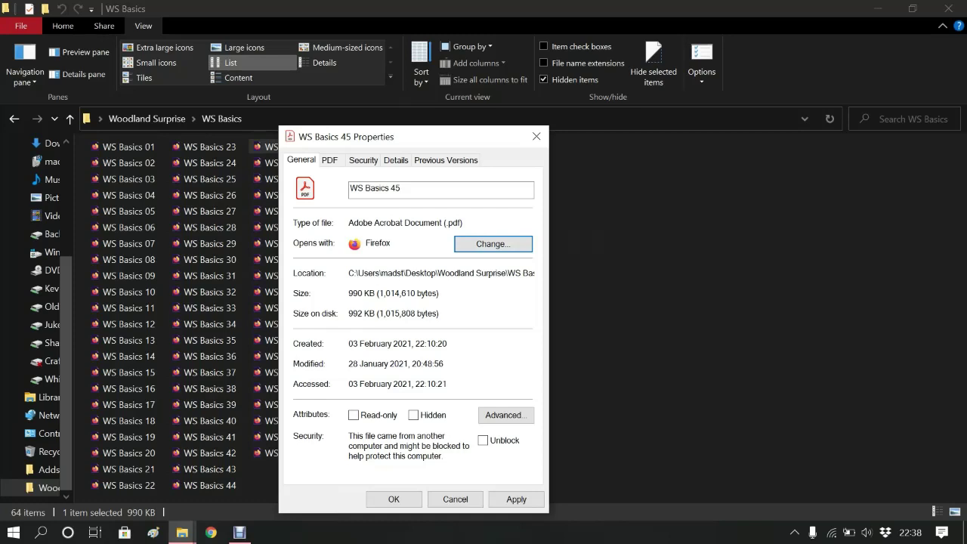
click(394, 499)
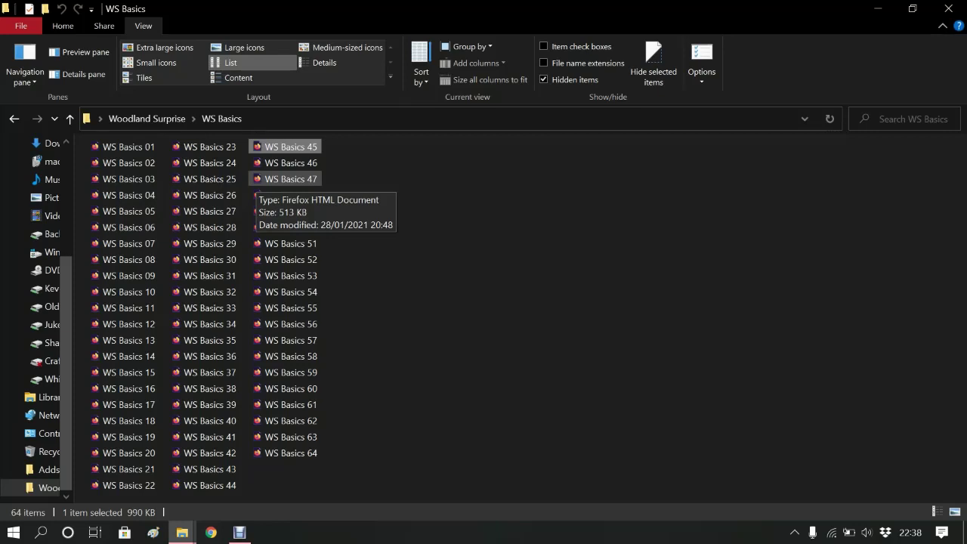
Open WS Basics 47 in Firefox, decline making it the default browser, and bring up the print setup.
click(291, 179)
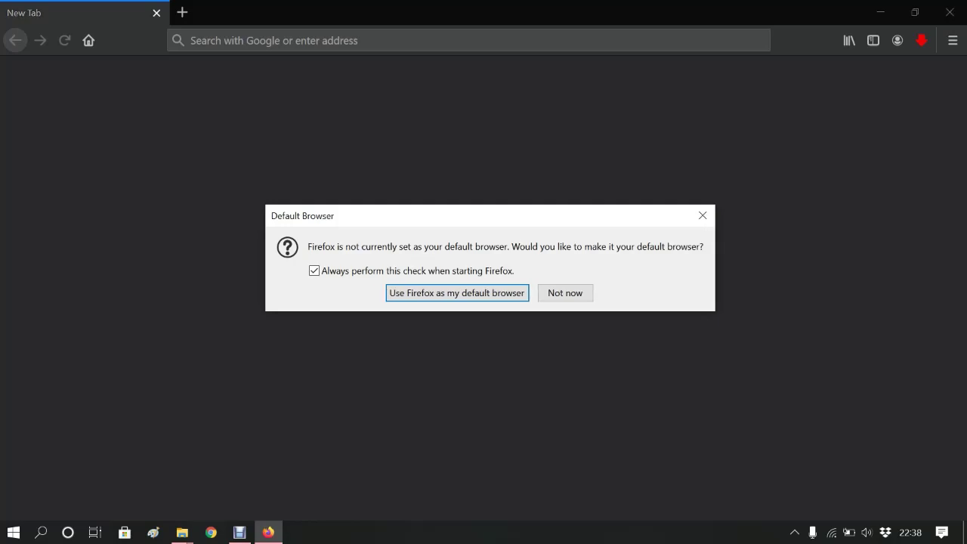
click(565, 292)
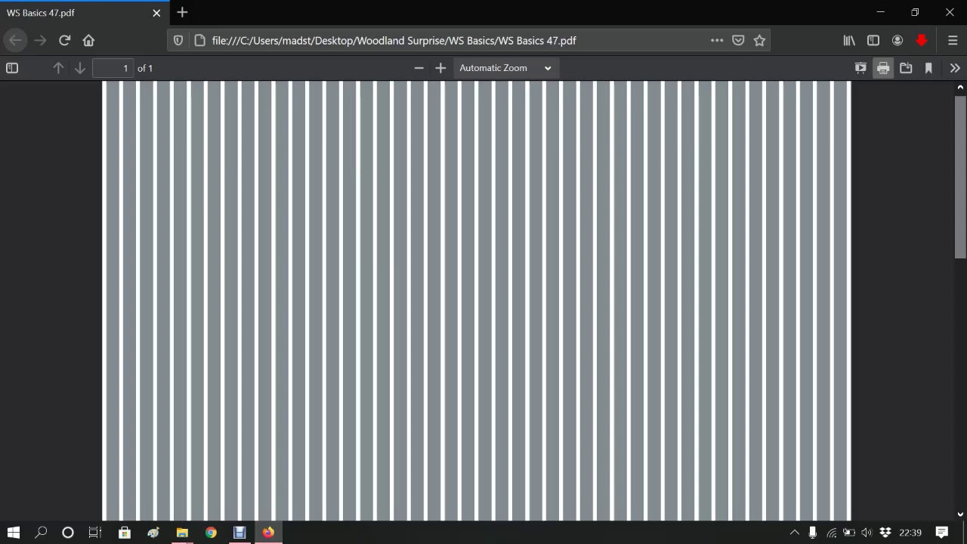
click(883, 67)
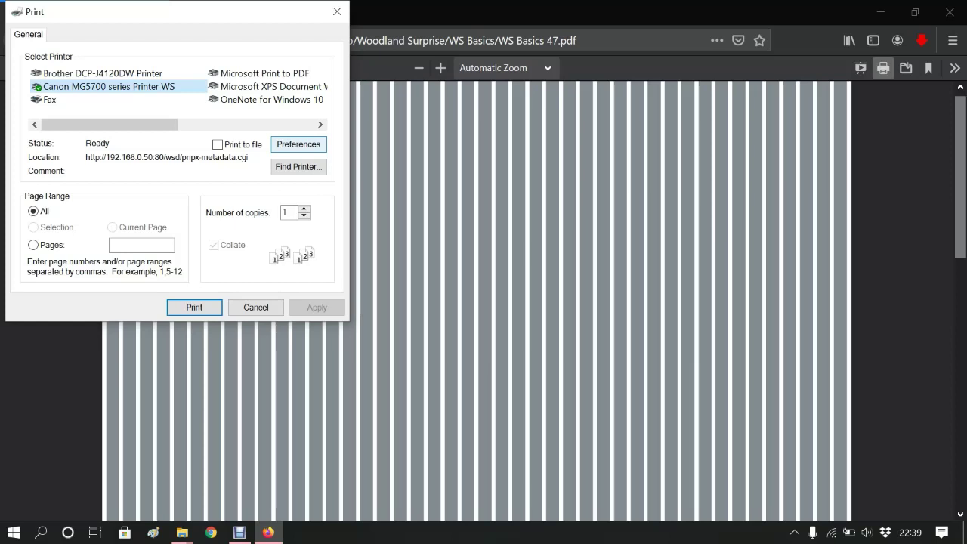
Review the quick setup preferences of the Canon MG5700 series printer and cancel them.
click(299, 143)
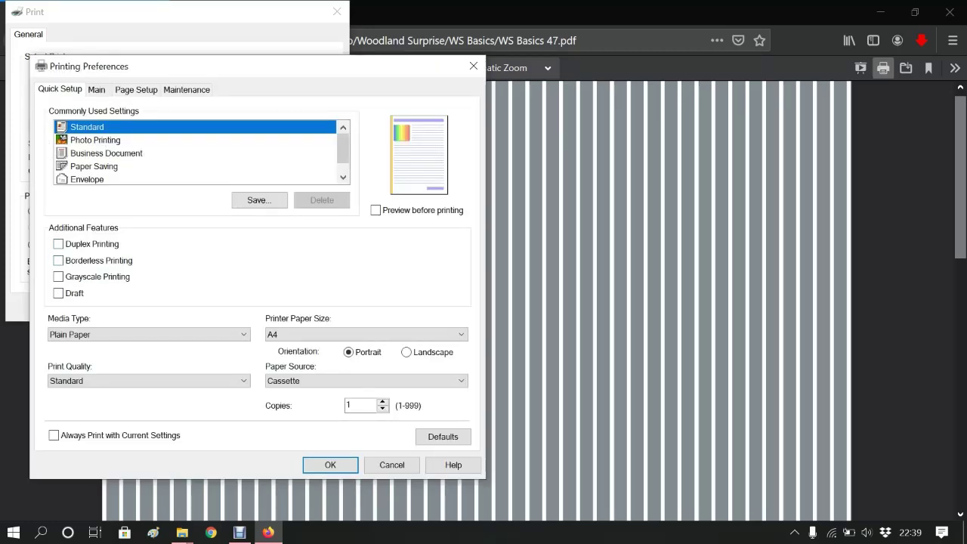
drag(226, 65, 528, 83)
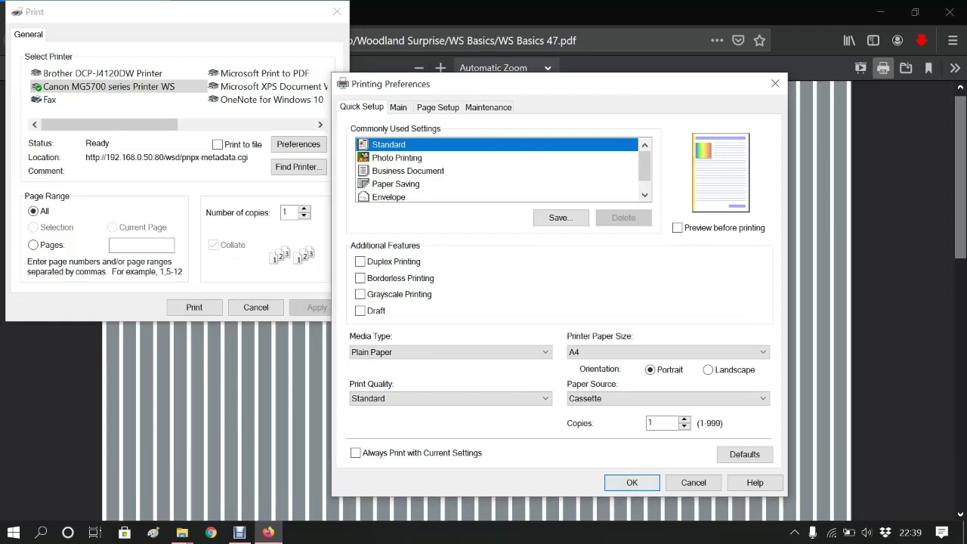
click(693, 482)
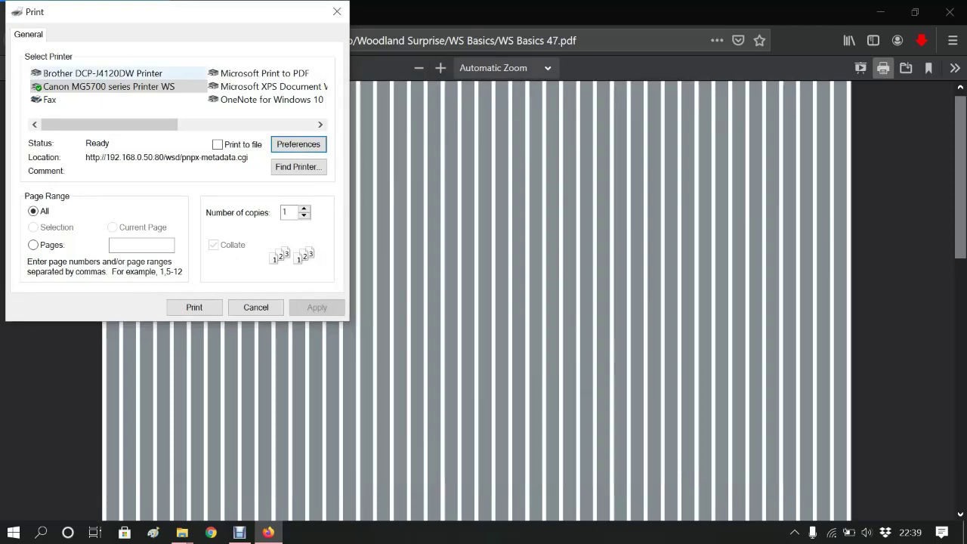
Select Brother DCP-J4120DW Printer, check its layout preferences and cancel them.
click(103, 73)
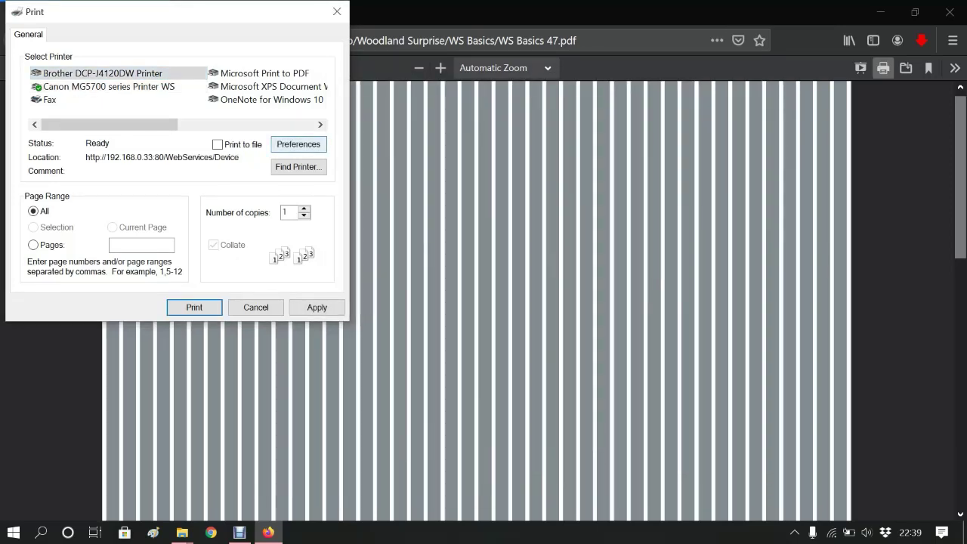
click(298, 144)
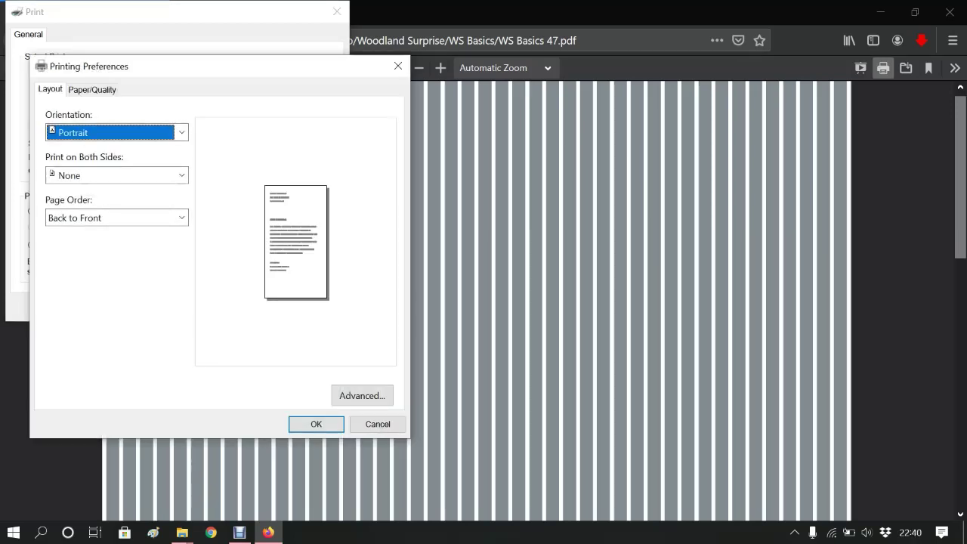
click(377, 423)
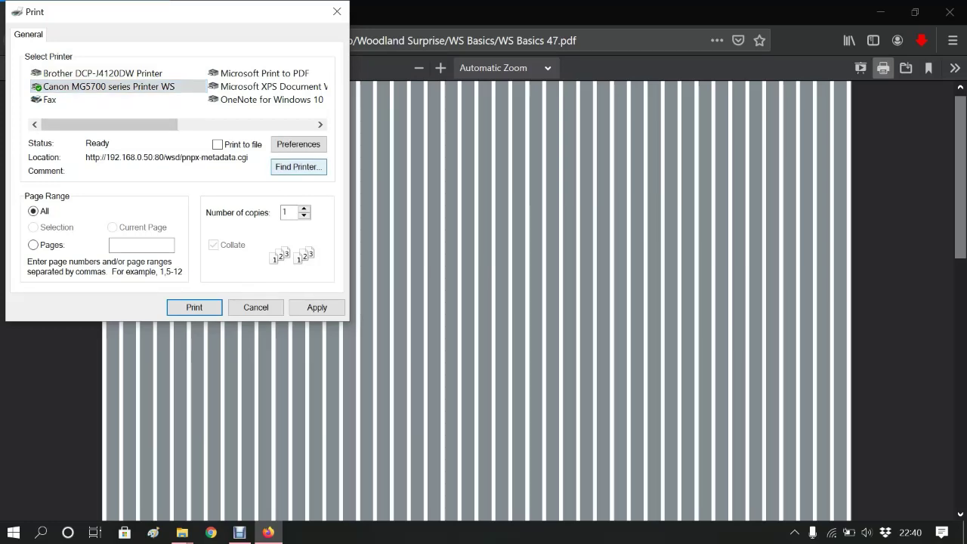
In the Canon MG5700 series preferences, try the Photo Printing preset and return to Standard.
click(298, 143)
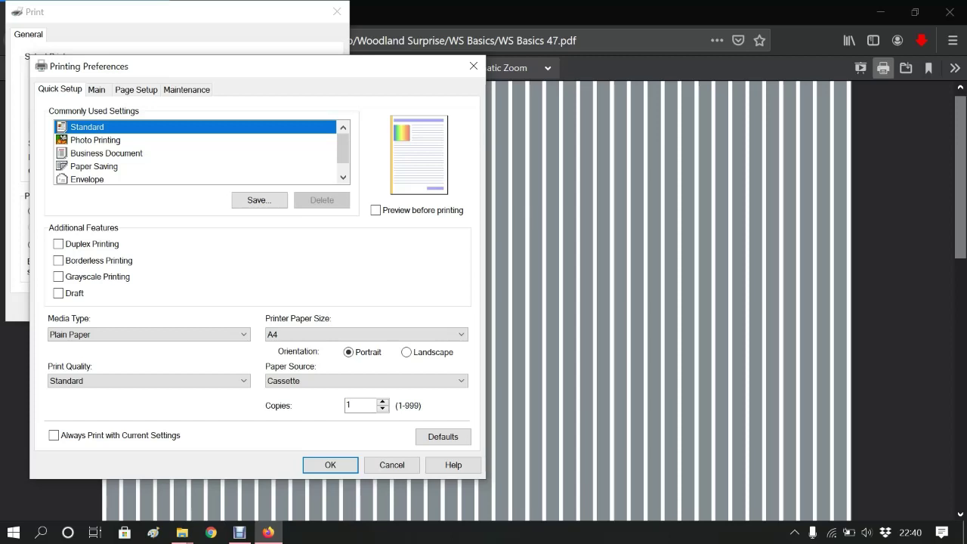
click(95, 140)
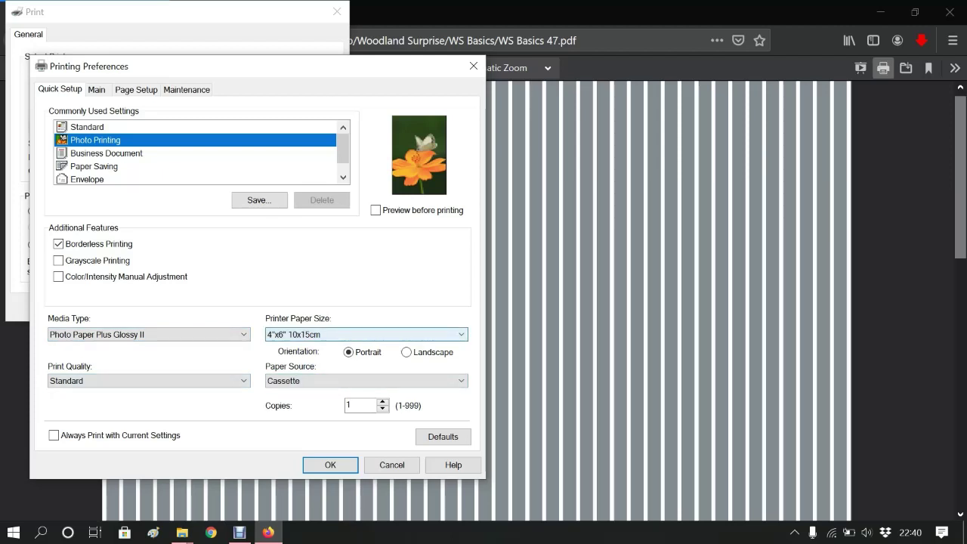
click(86, 127)
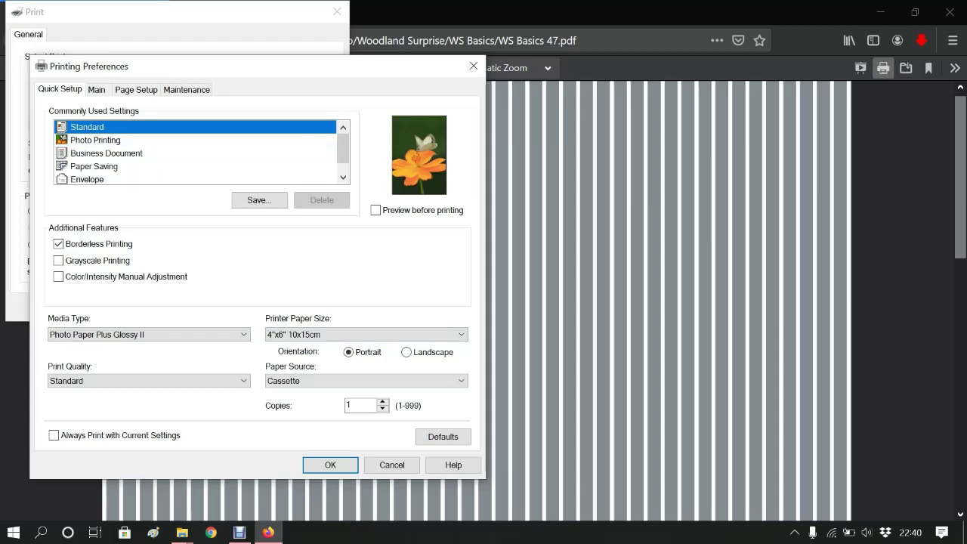
Review the Canon printer's main and page setup preferences, including the list of page sizes, keeping A4.
key(ctrl+Tab)
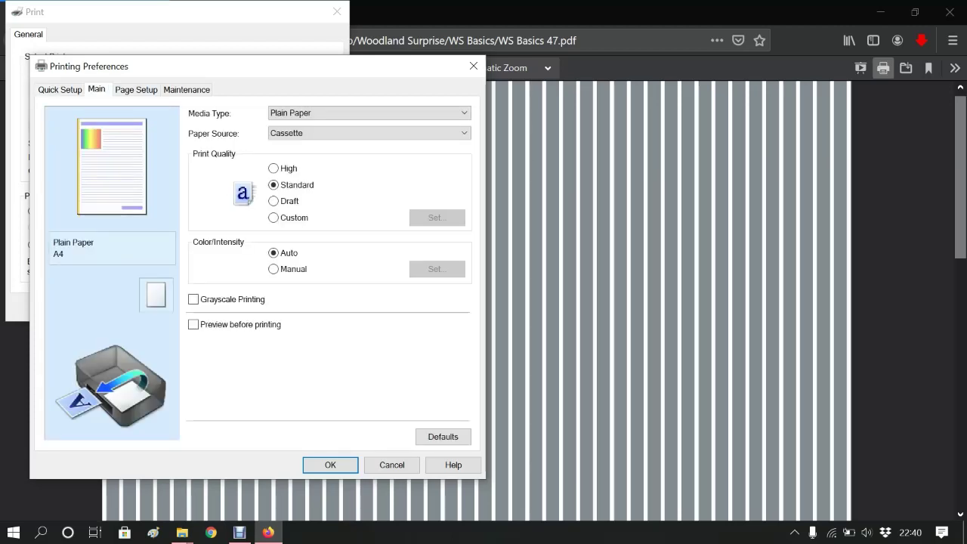
key(ctrl+Tab)
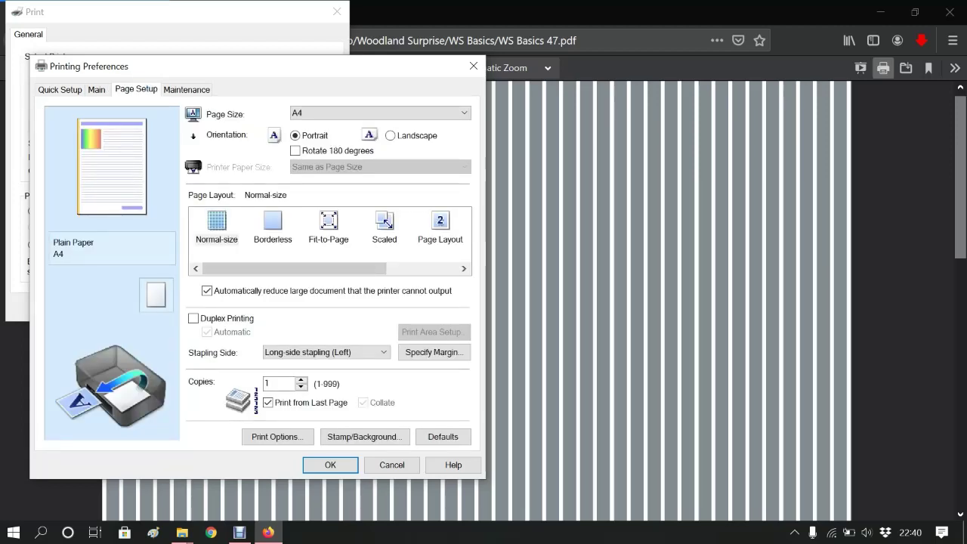
key(alt+Down)
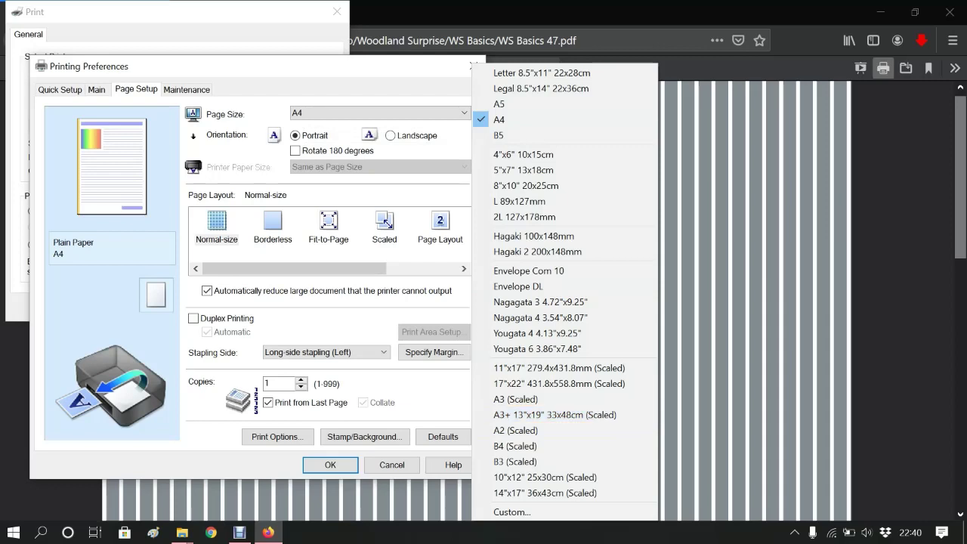
key(Escape)
key(ctrl+shift+Tab)
key(ctrl+shift+Tab)
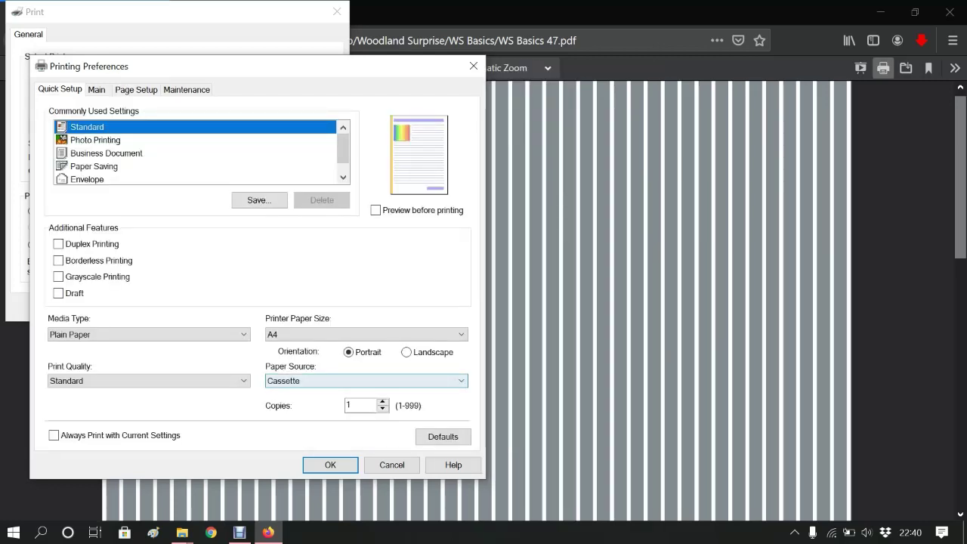
Check the print quality choices, restore the Canon preferences to their defaults and cancel the preferences.
click(148, 381)
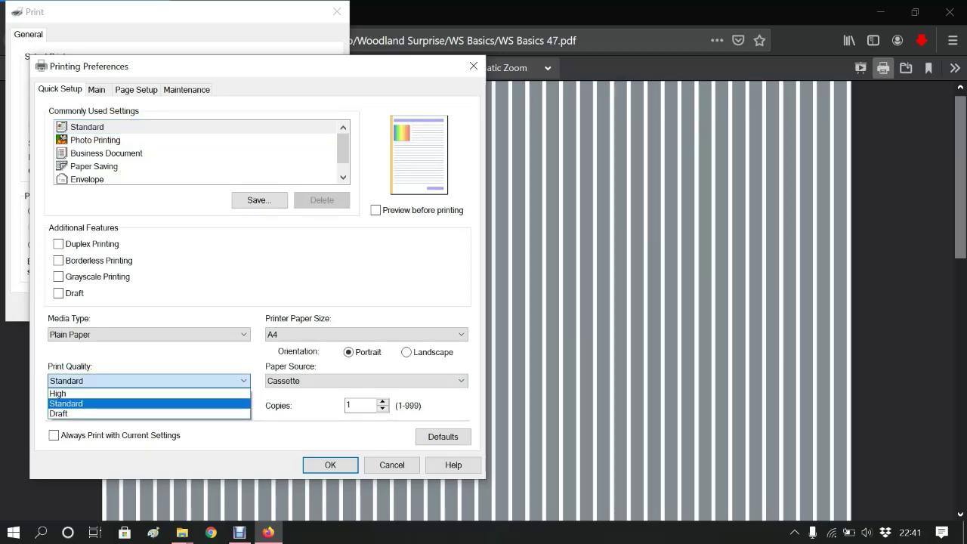
key(Escape)
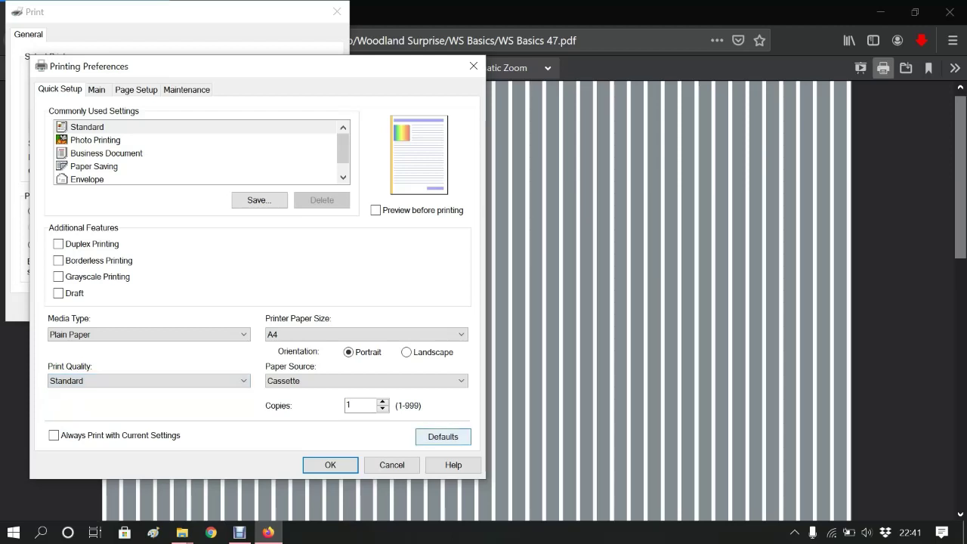
click(443, 437)
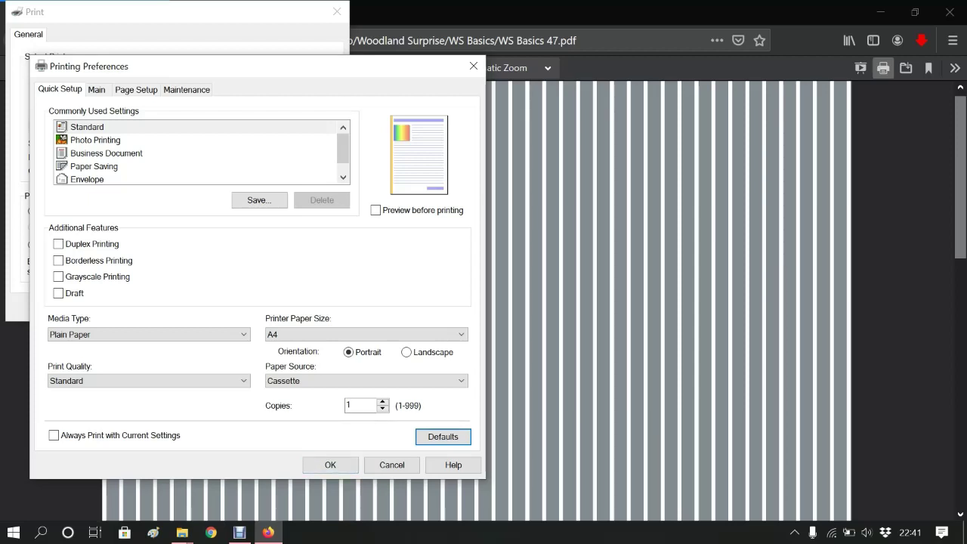
click(391, 464)
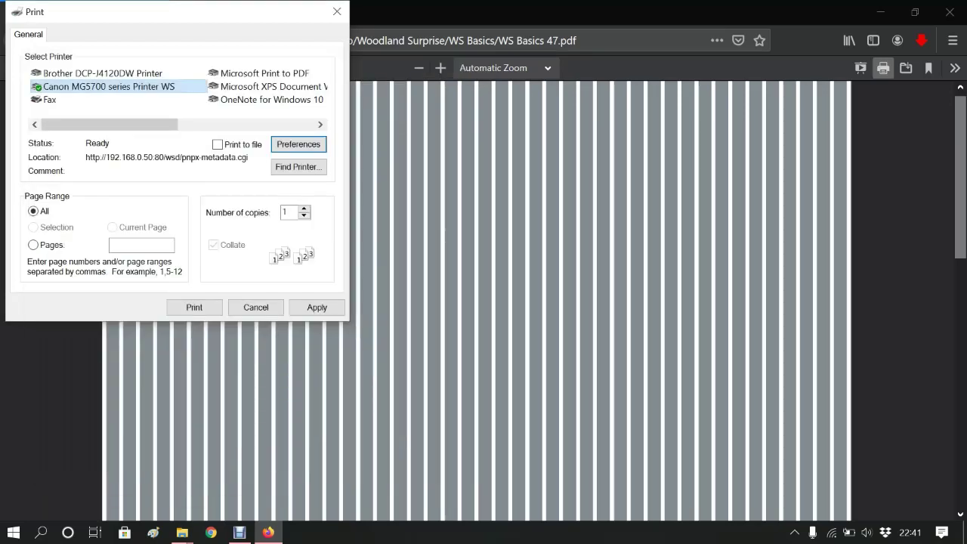
Select Brother DCP-J4120DW Printer, review its advanced borderless printing, output quality and scaling options, and cancel them.
click(102, 73)
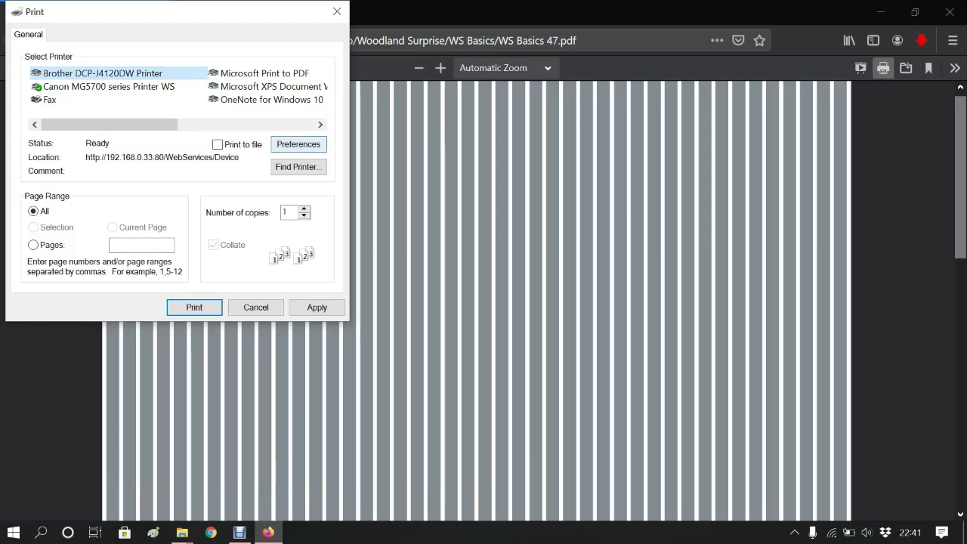
click(298, 143)
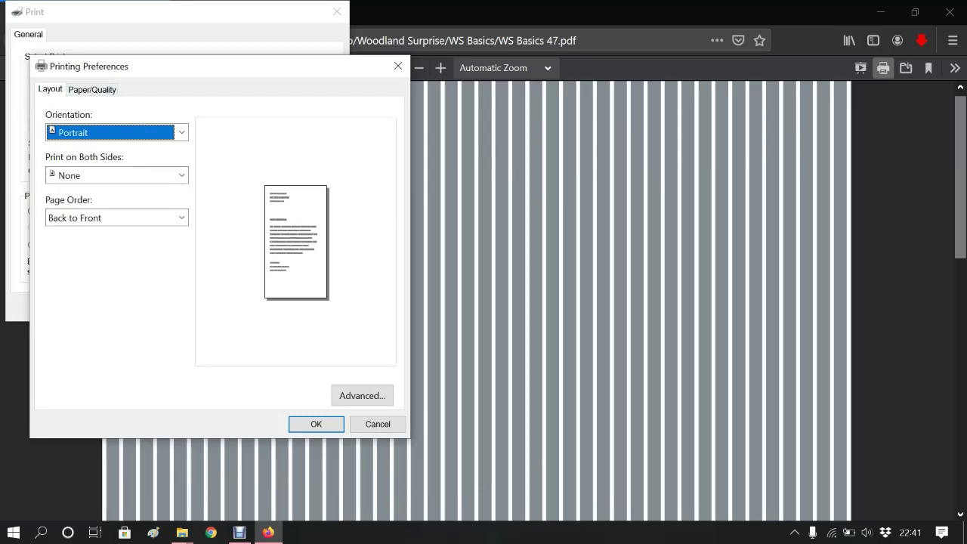
click(362, 395)
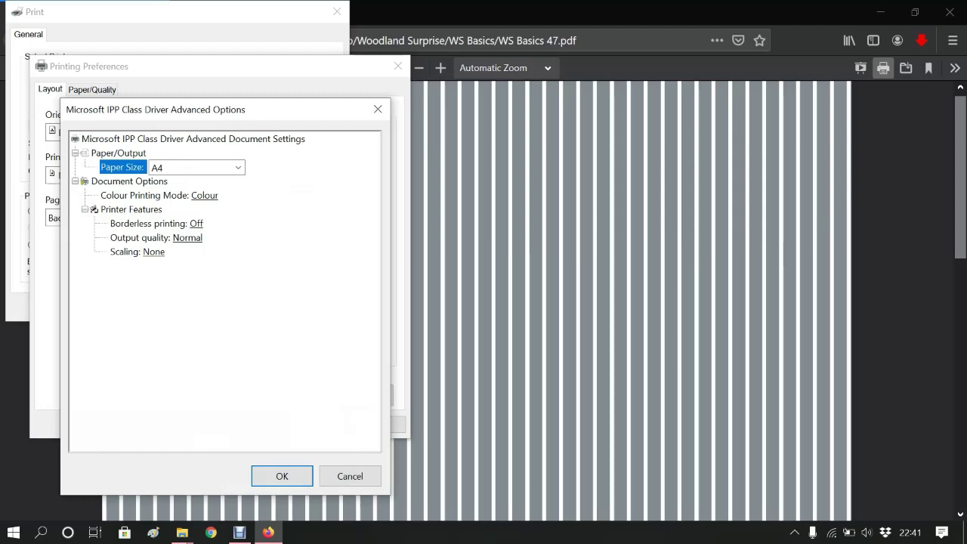
click(148, 223)
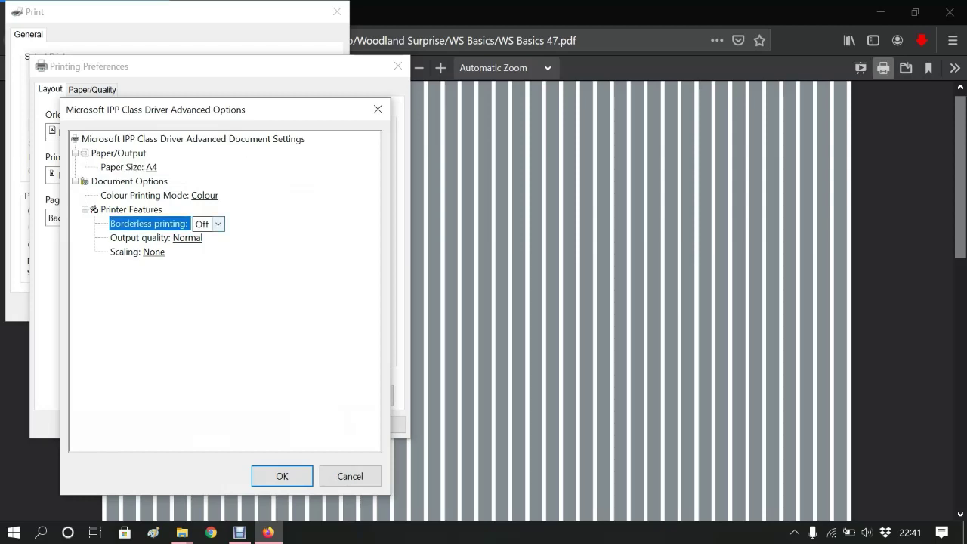
click(140, 237)
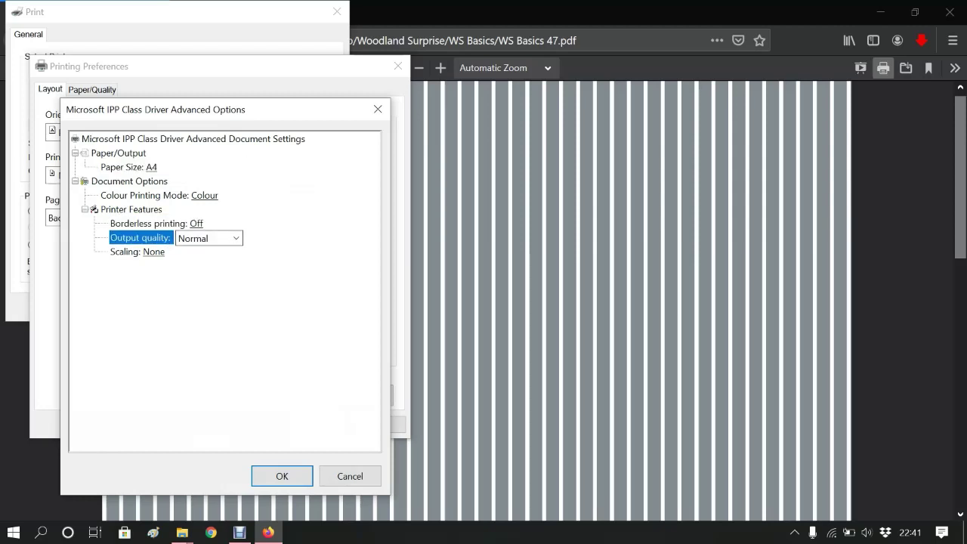
click(135, 252)
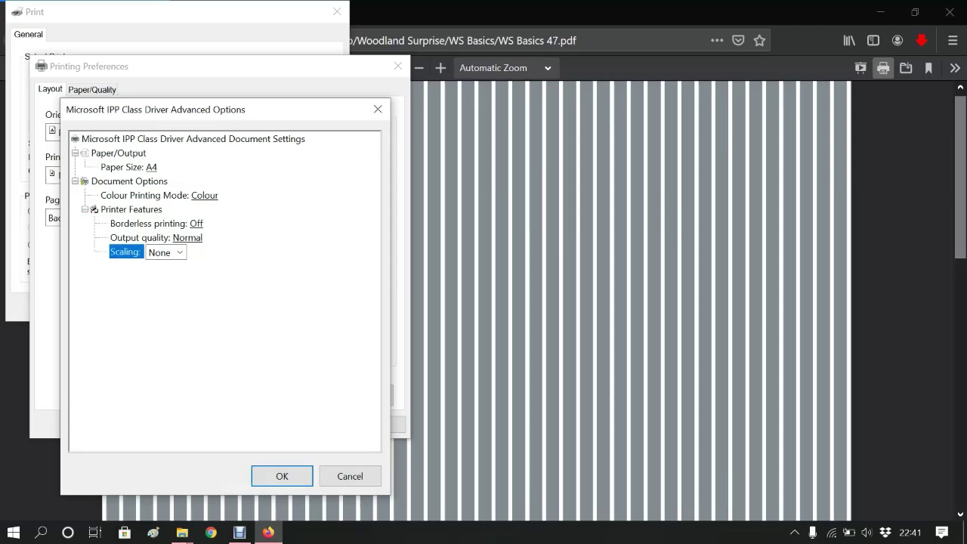
click(350, 476)
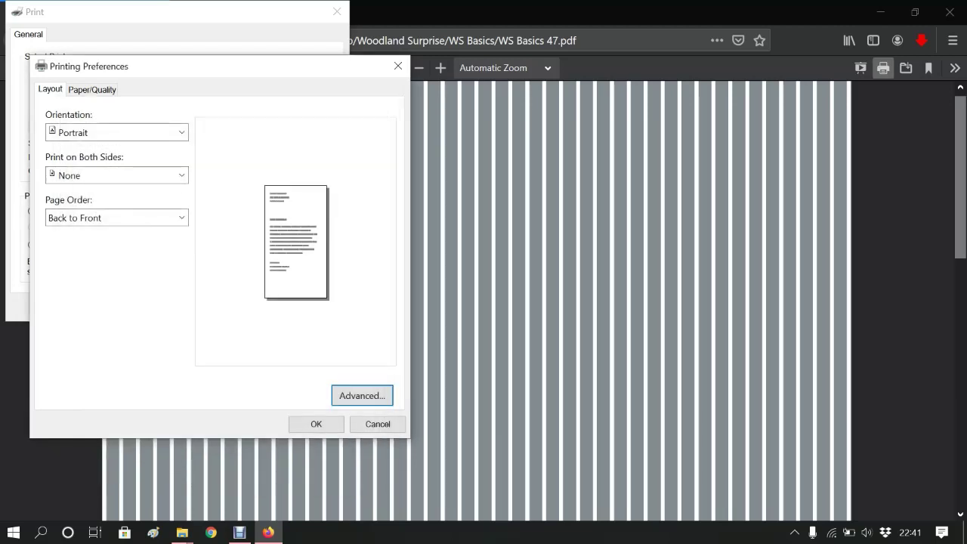
Check the Brother printer's orientation and double-sided choices, reopen and close its advanced options, and cancel the preferences and print dialog.
click(118, 132)
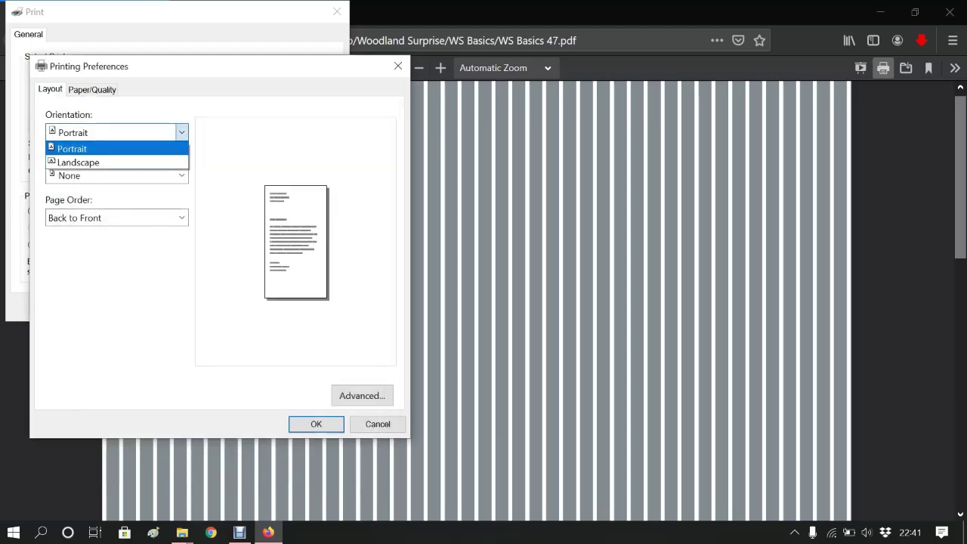
click(117, 148)
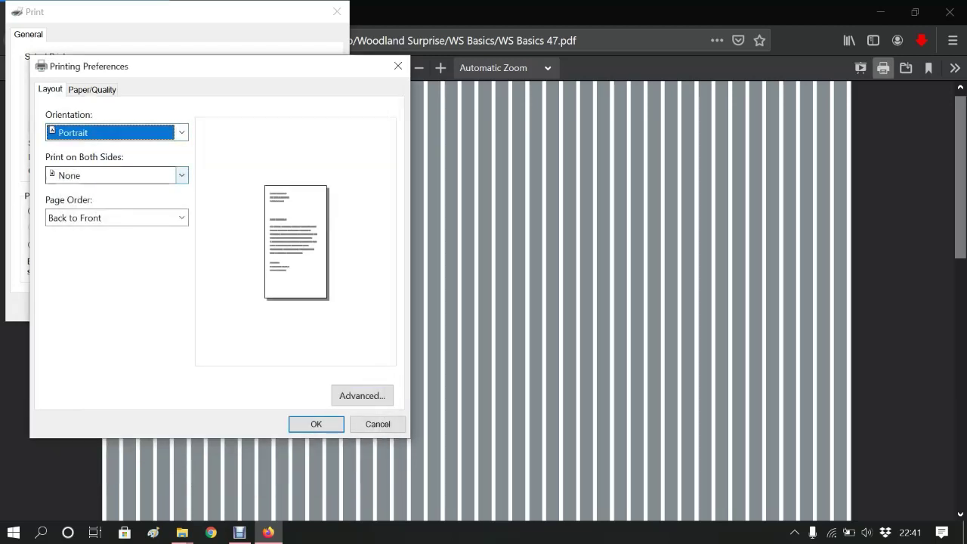
click(117, 175)
key(Return)
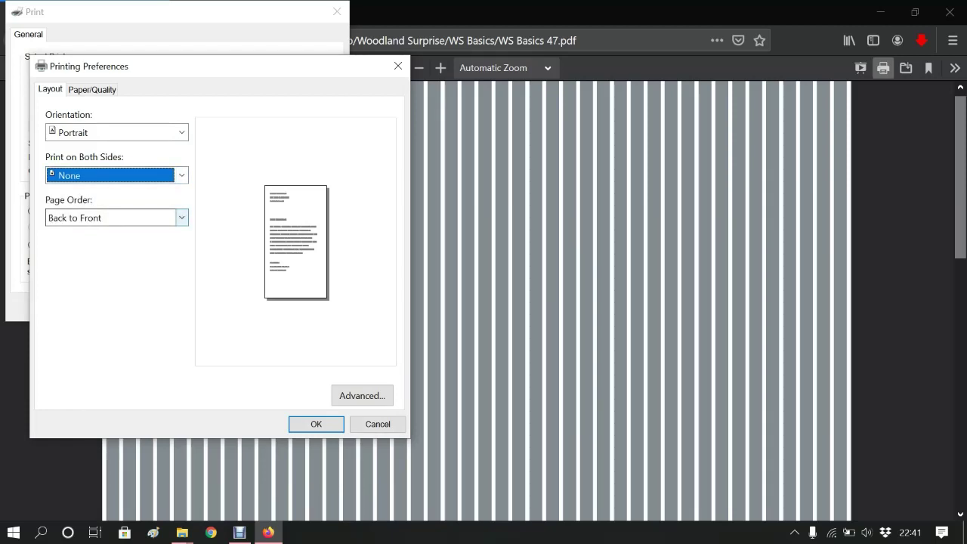
click(362, 395)
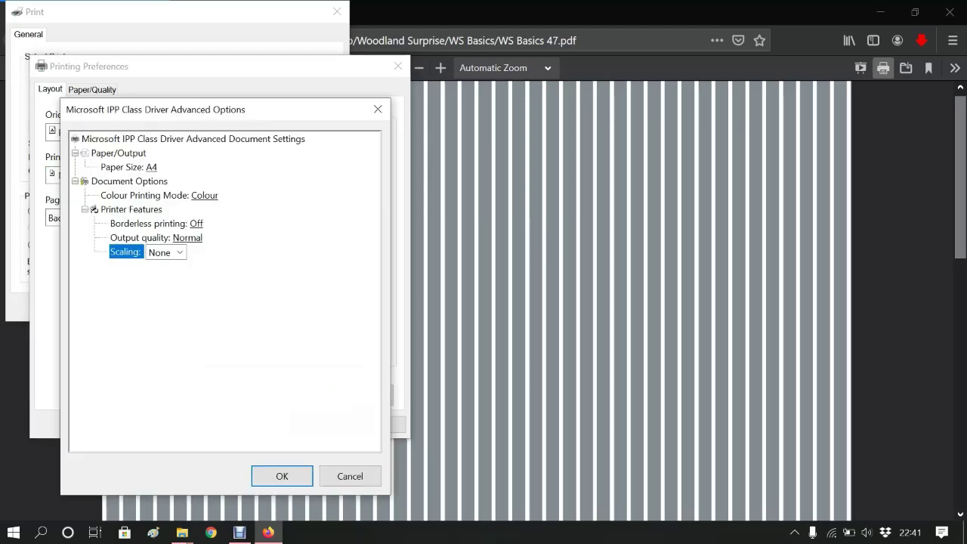
click(378, 109)
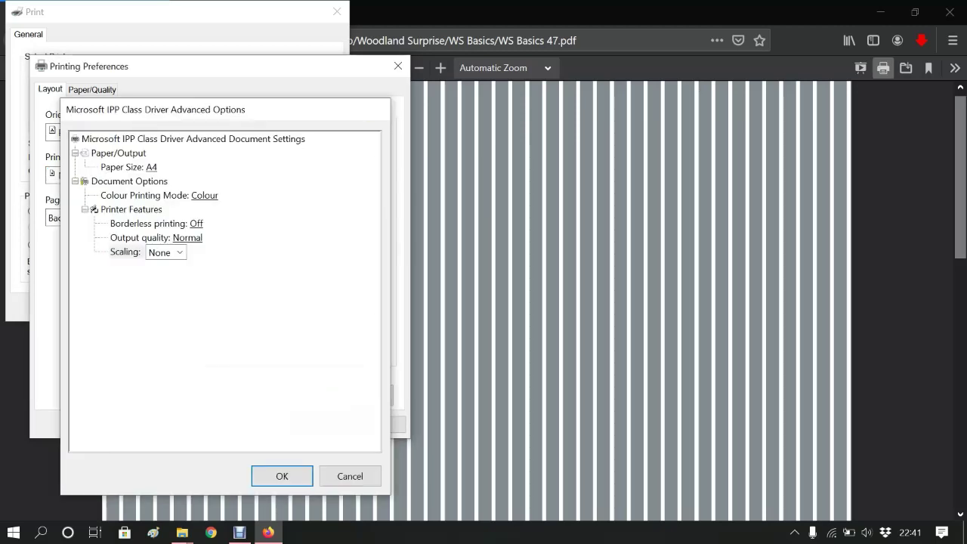
click(377, 424)
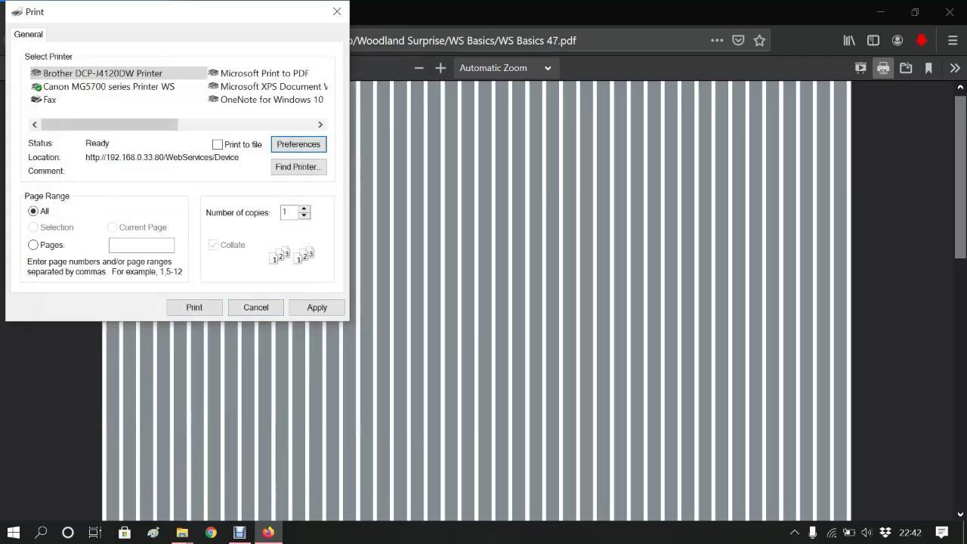
click(256, 307)
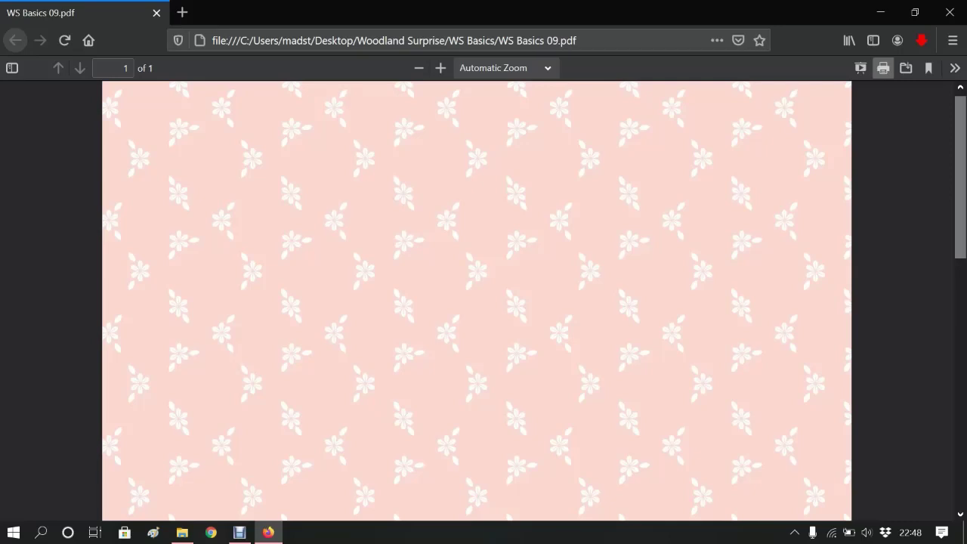
Start printing WS Basics 09 on the Canon MG5700 series printer and choose the Scaled page layout in its preferences.
key(ctrl+p)
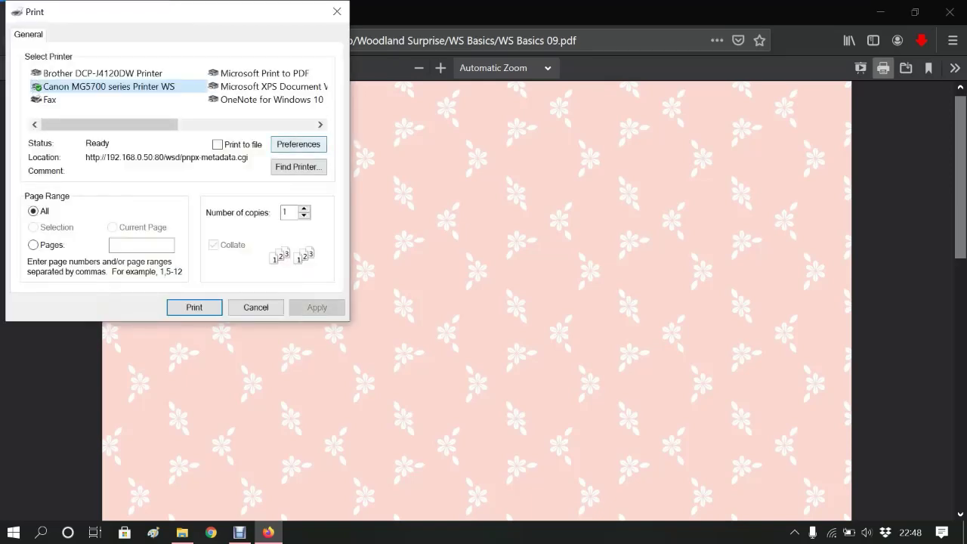
key(F2)
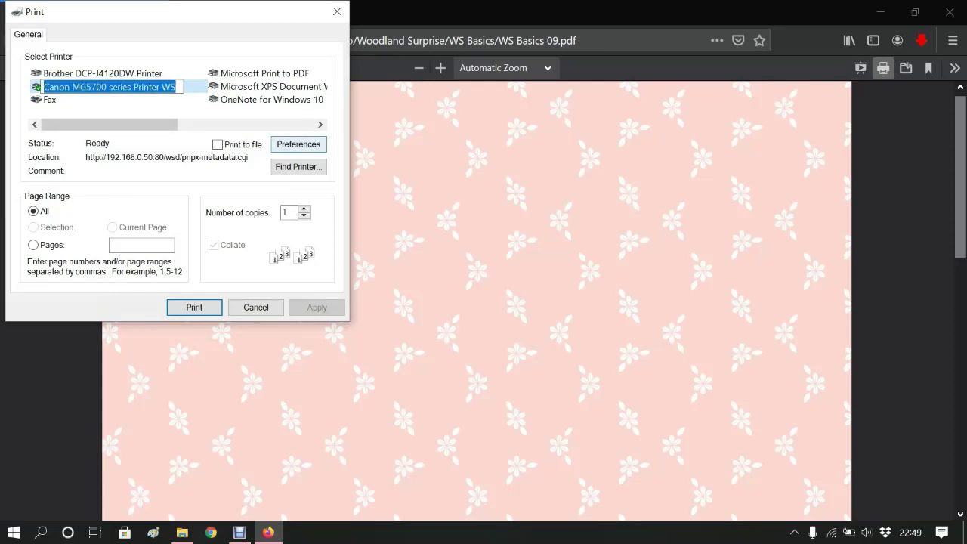
key(Escape)
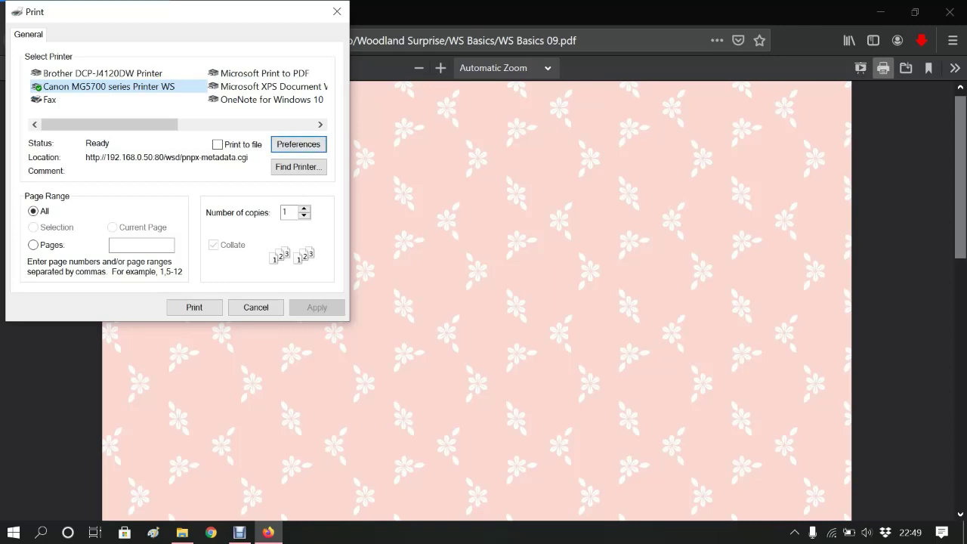
click(298, 144)
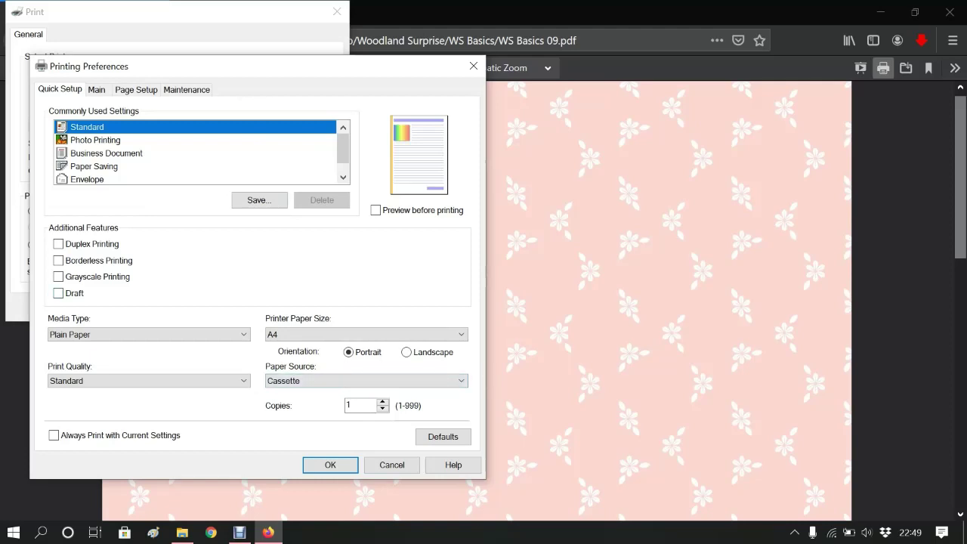
click(116, 89)
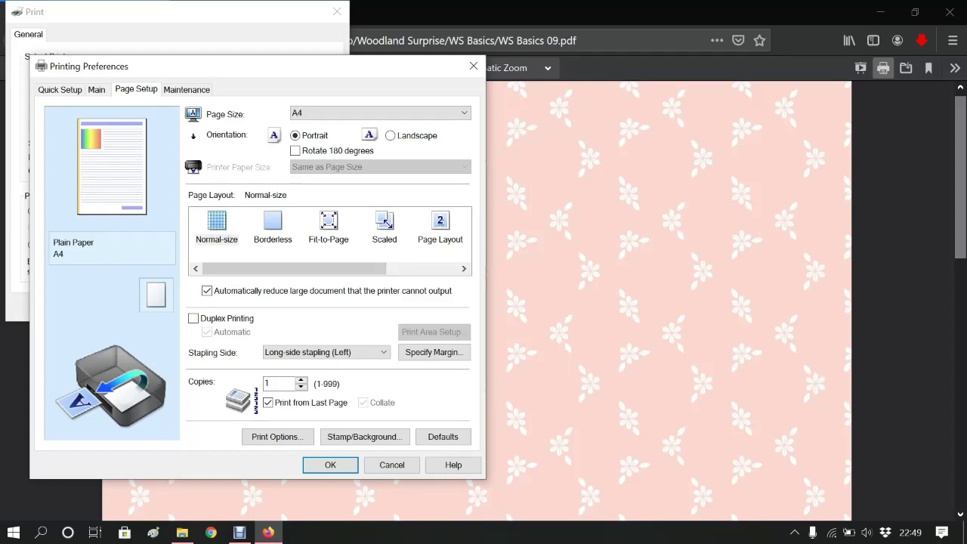
click(385, 226)
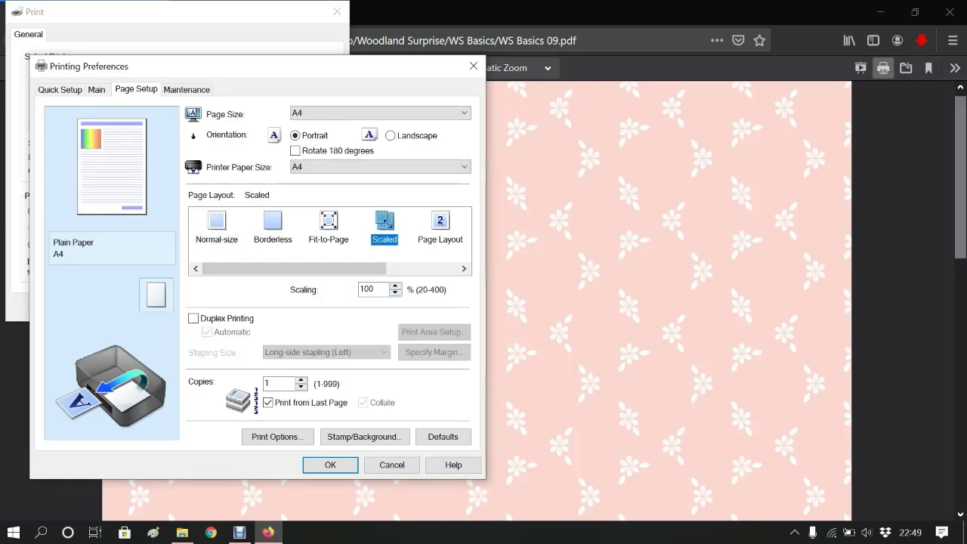
Reduce the page scaling to 30% and accept the Canon printing preferences.
key(Tab)
text(87)
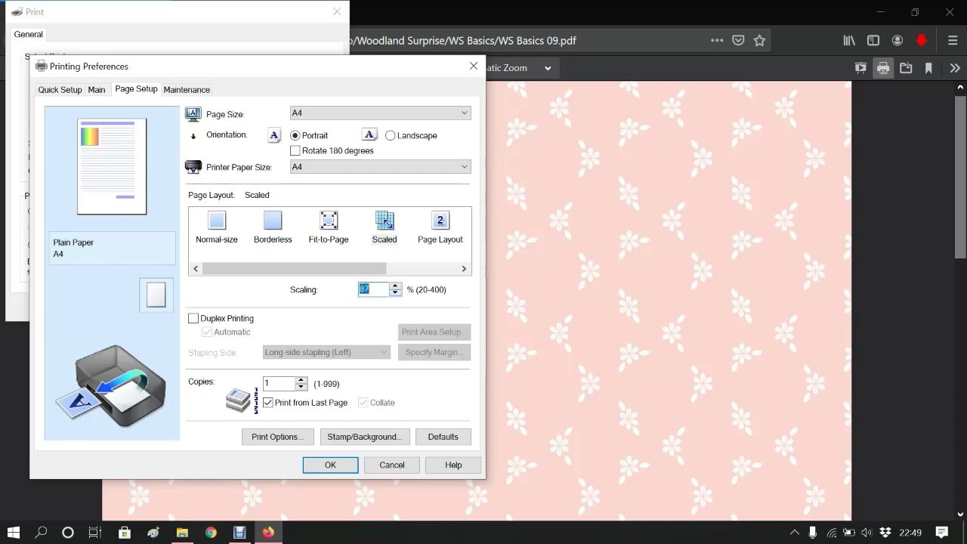
key(Down)
key(Down)
key(Down)
key(Down)
key(Down)
key(Down)
key(Down)
key(Down)
key(Down)
key(Down)
key(Down)
key(Down)
key(Down)
key(Down)
key(Down)
key(Down)
key(Down)
key(Down)
key(Down)
key(Down)
key(Down)
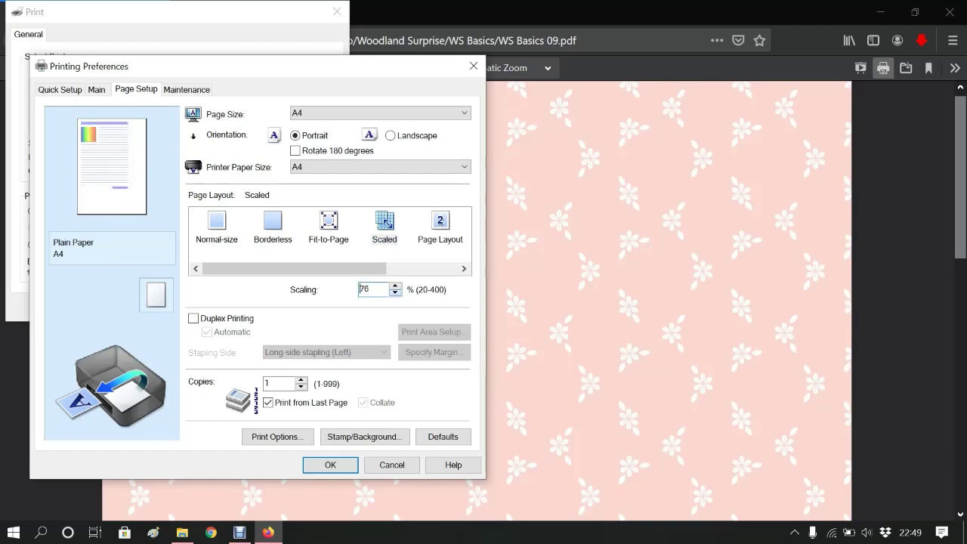
key(Down)
key(Down)
key(Down)
key(Down)
key(Down)
key(Down)
key(Down)
key(Down)
key(Down)
key(Down)
key(Down)
key(Down)
key(Down)
key(Down)
key(Down)
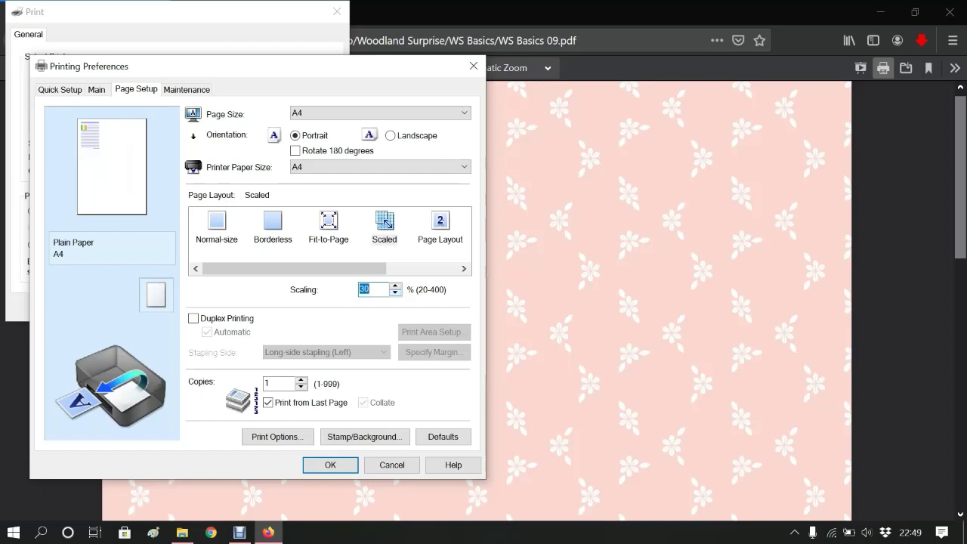
key(Return)
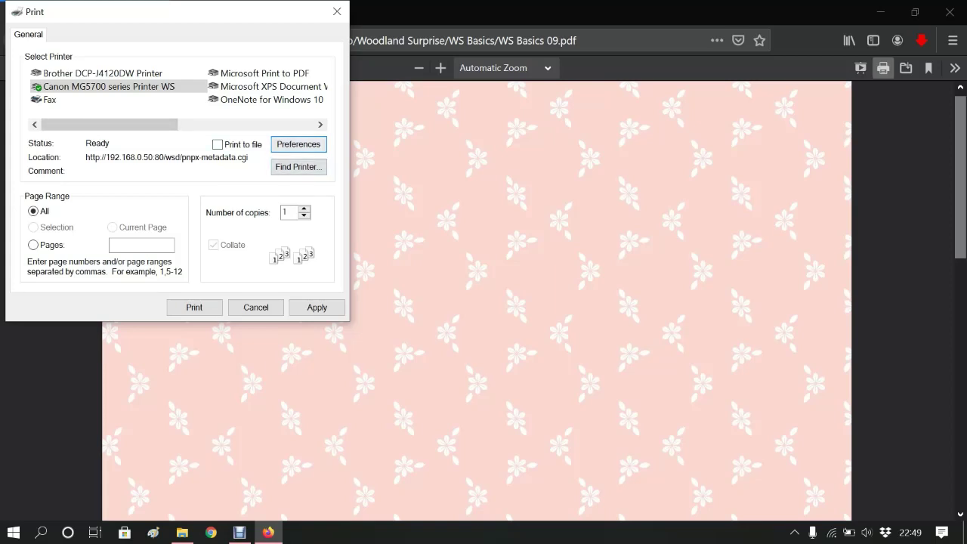
Enable previewing before printing in the Canon preferences, send WS Basics 09 to print and maximize the Canon IJ Preview window.
click(298, 143)
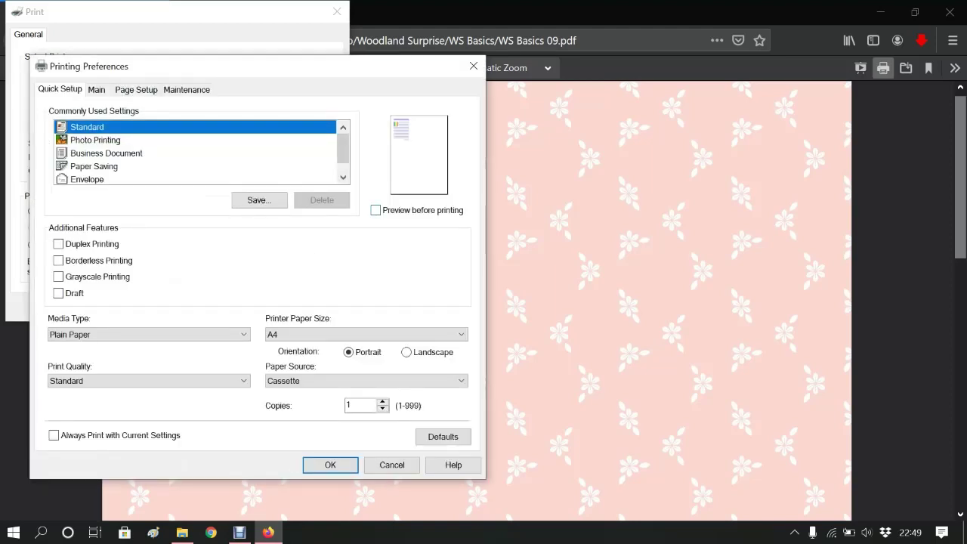
click(376, 211)
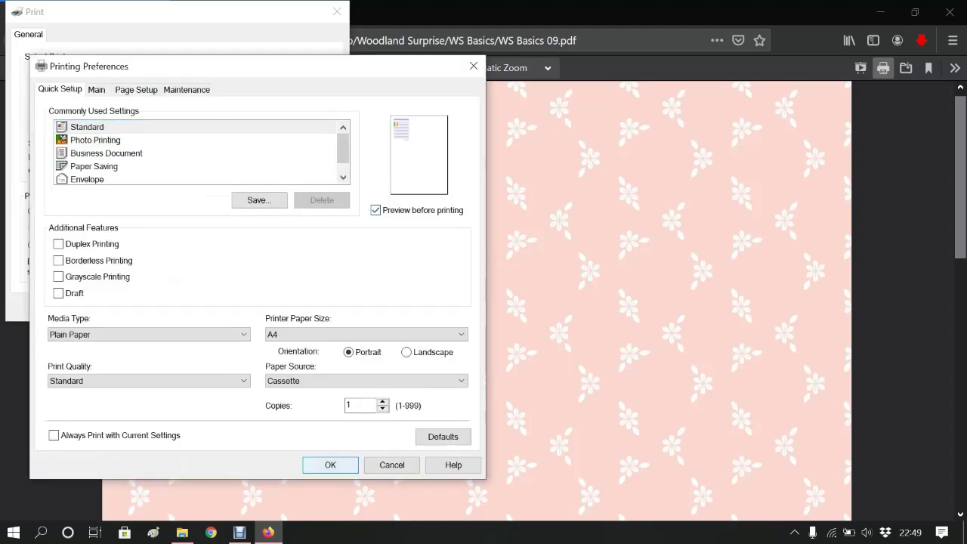
click(331, 465)
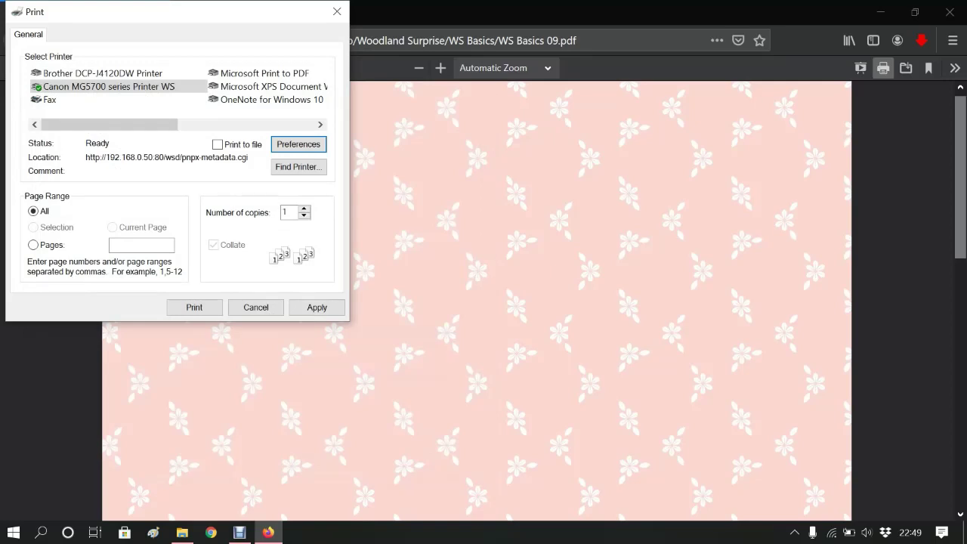
click(194, 306)
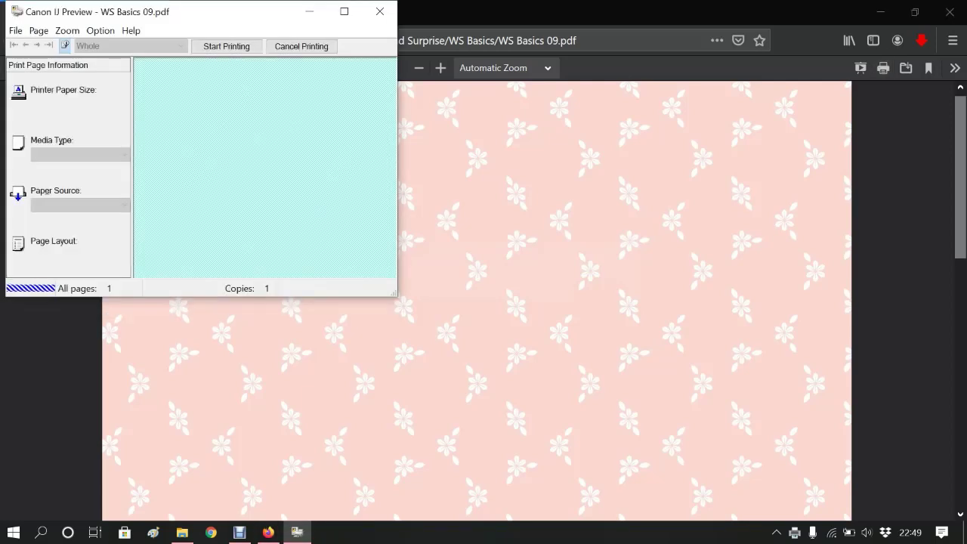
click(343, 11)
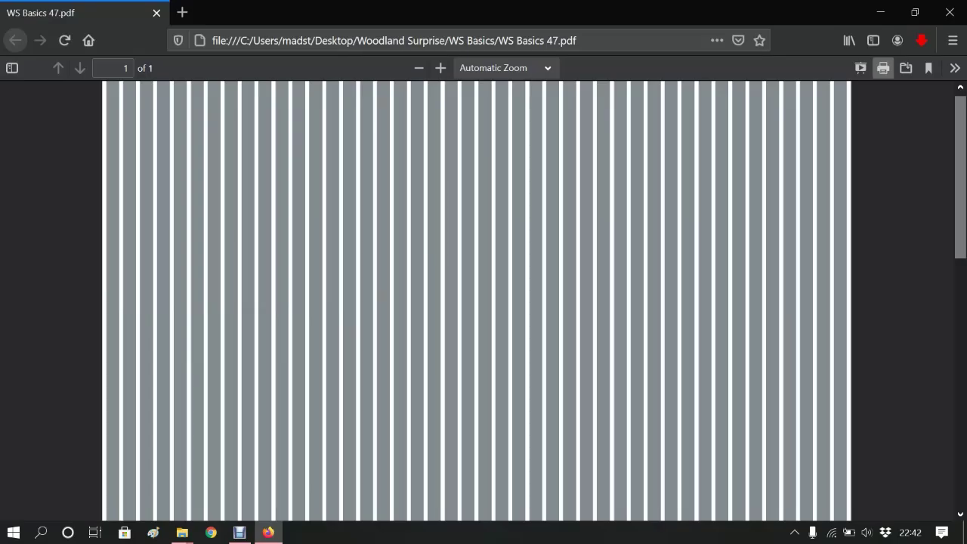
Close the WS Basics 47 PDF, restore the WS Basics folder window to its smaller size and open the properties of WS Basics 44.
click(950, 12)
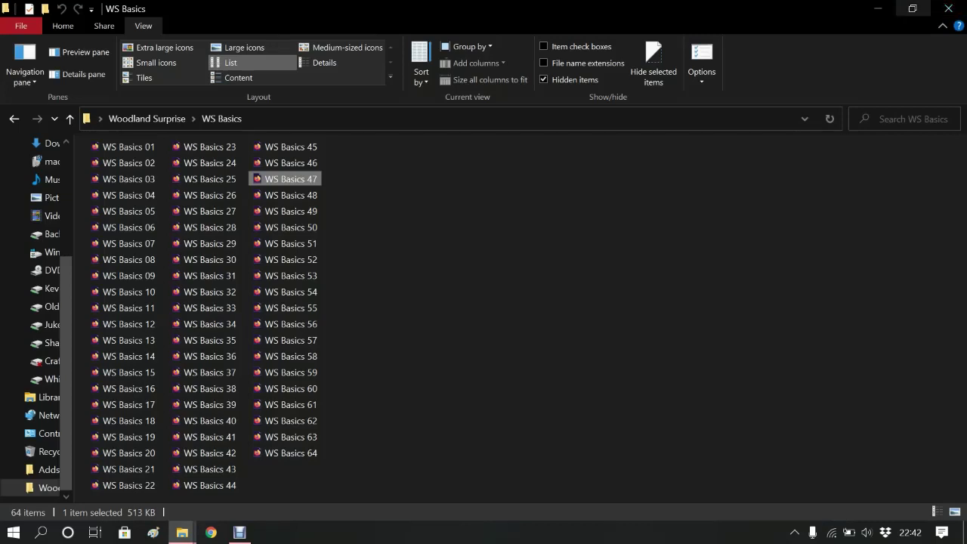
click(913, 8)
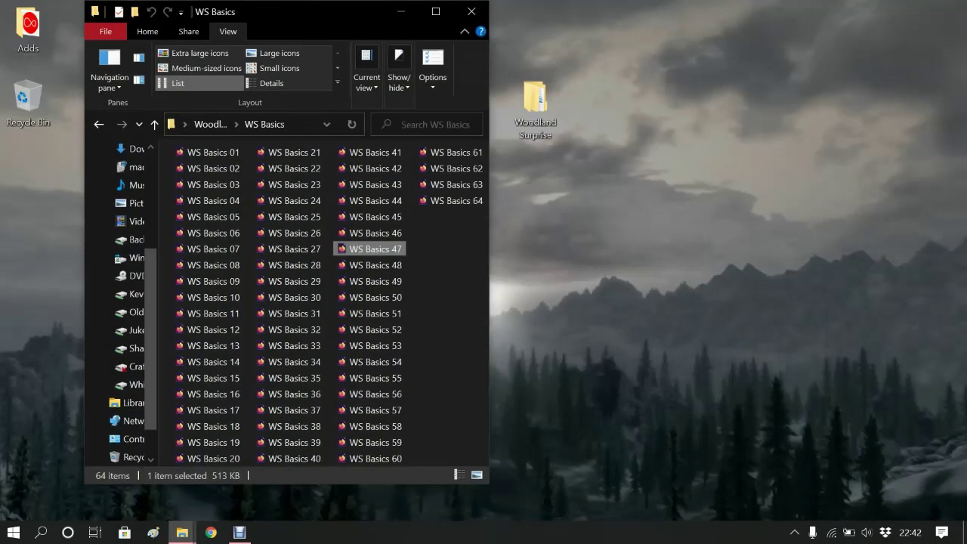
click(376, 200)
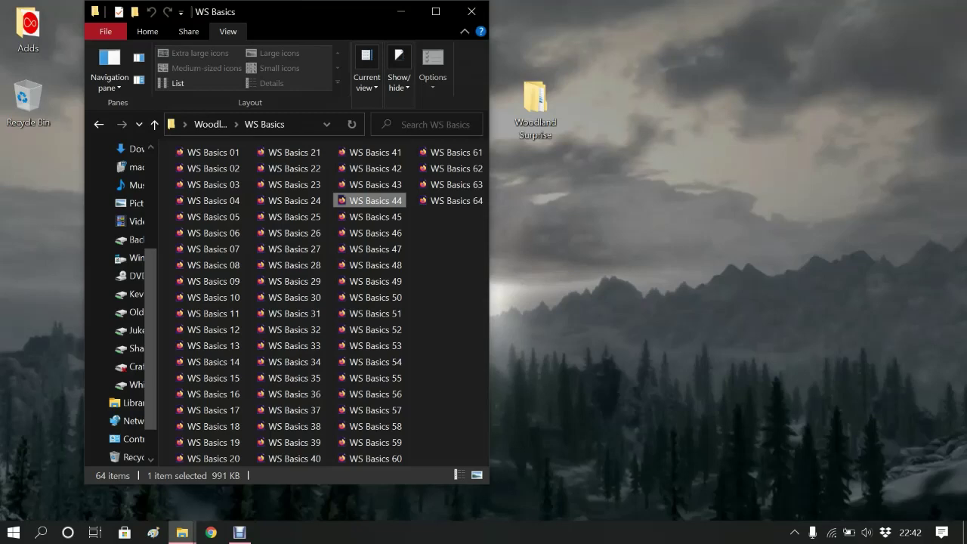
right_click(382, 201)
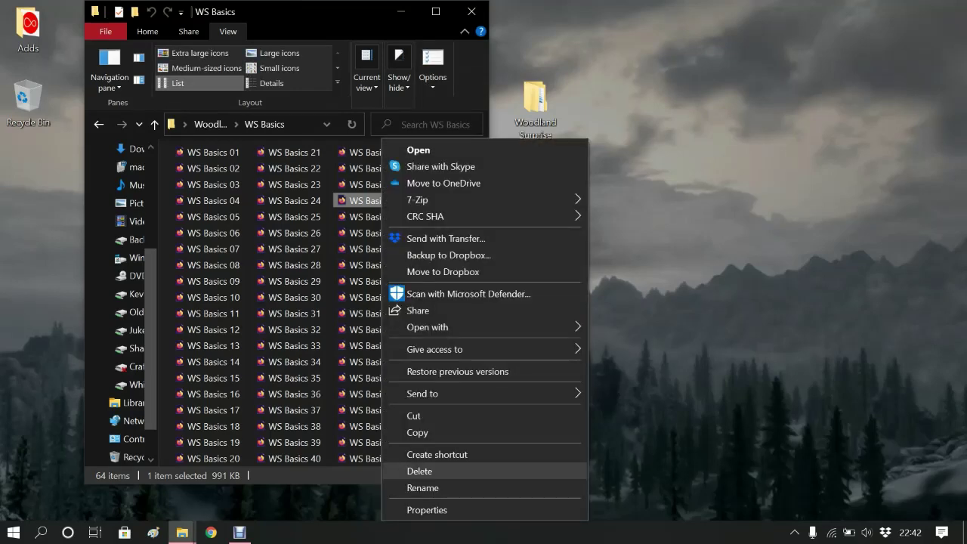
click(427, 510)
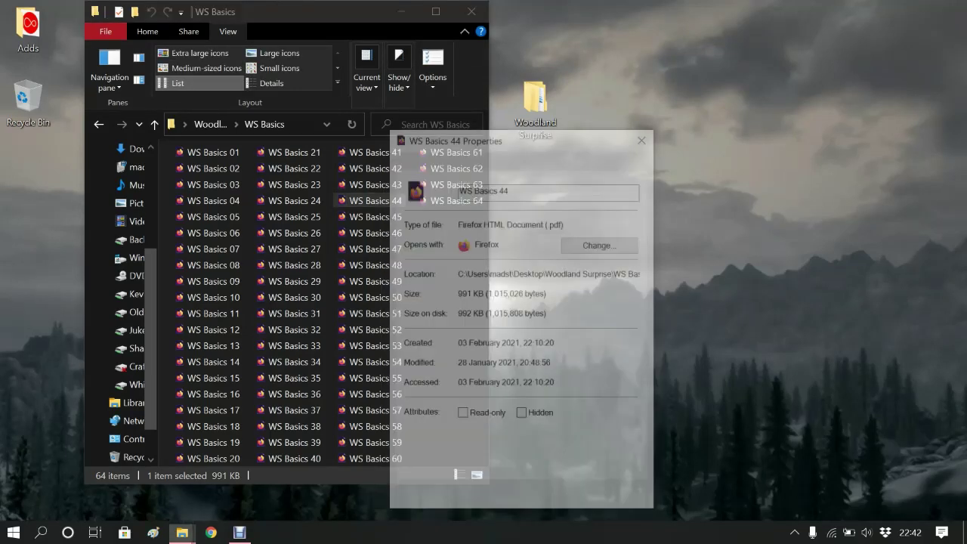
Set Adobe Acrobat Reader DC as the default program for .pdf files, closing the file properties and the WS Basics folder window.
click(602, 243)
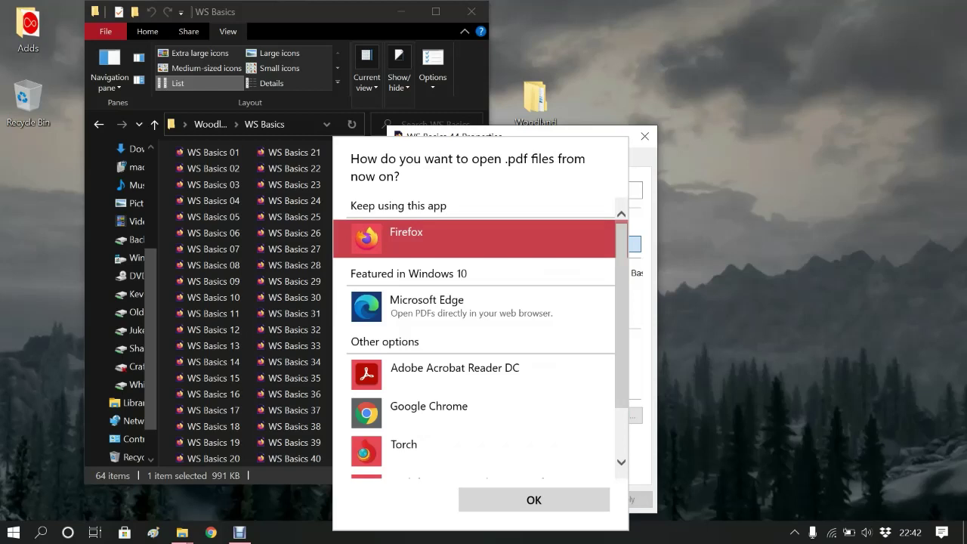
key(Return)
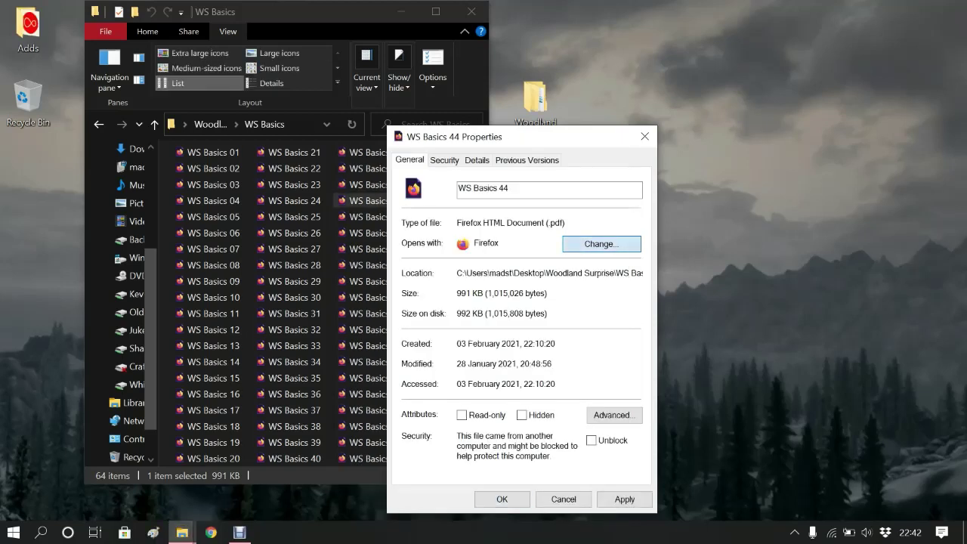
key(Return)
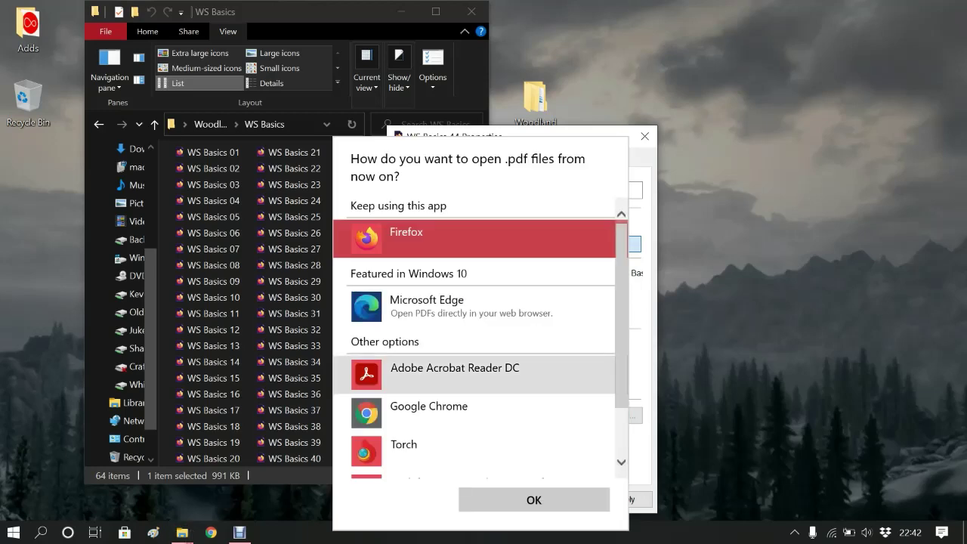
click(454, 374)
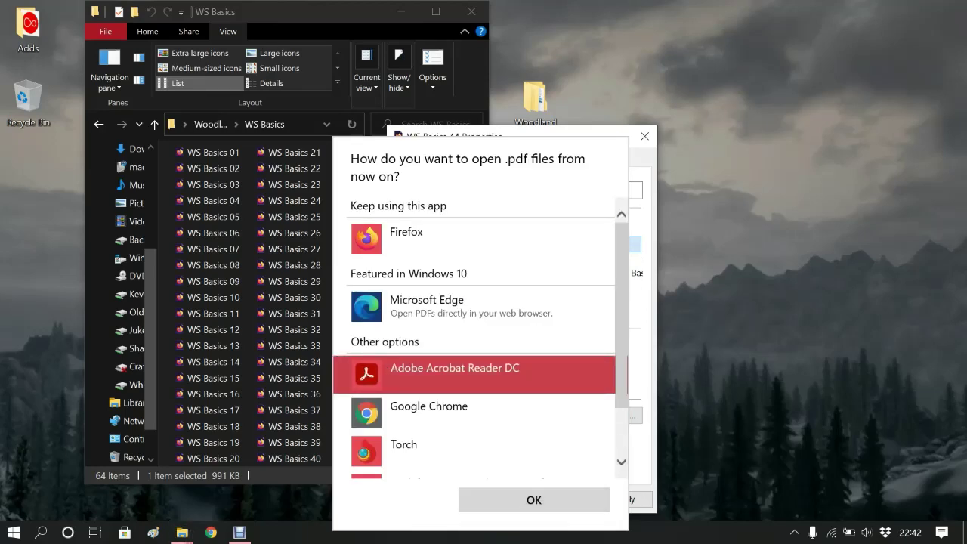
click(534, 500)
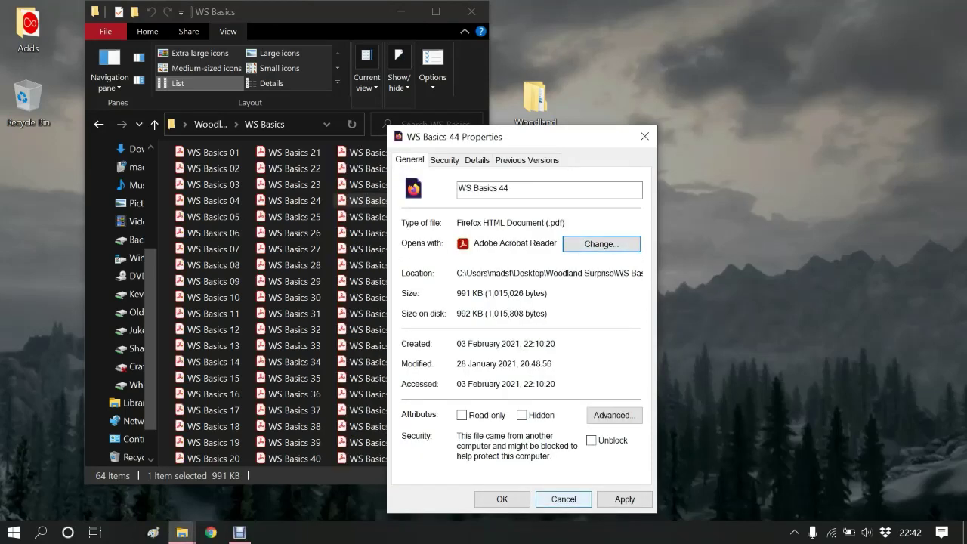
key(Return)
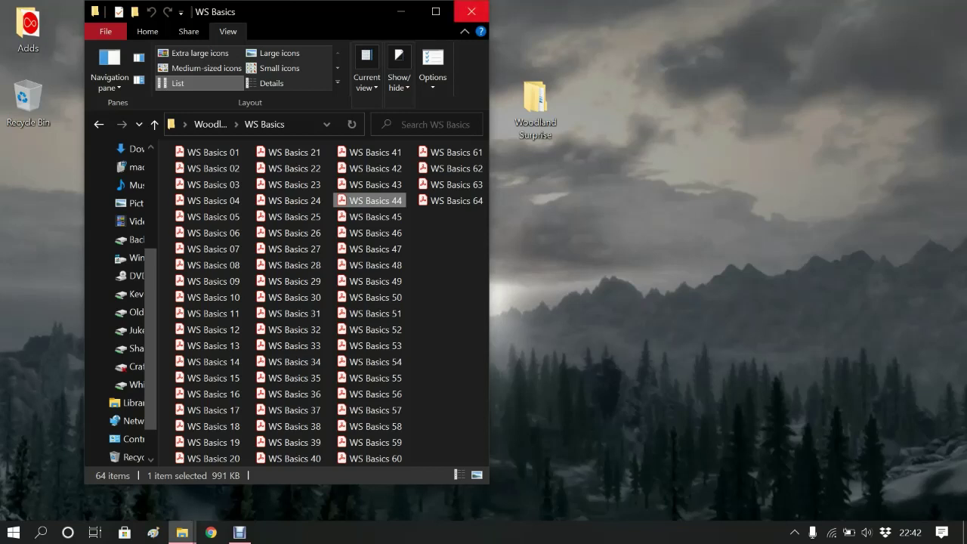
click(471, 11)
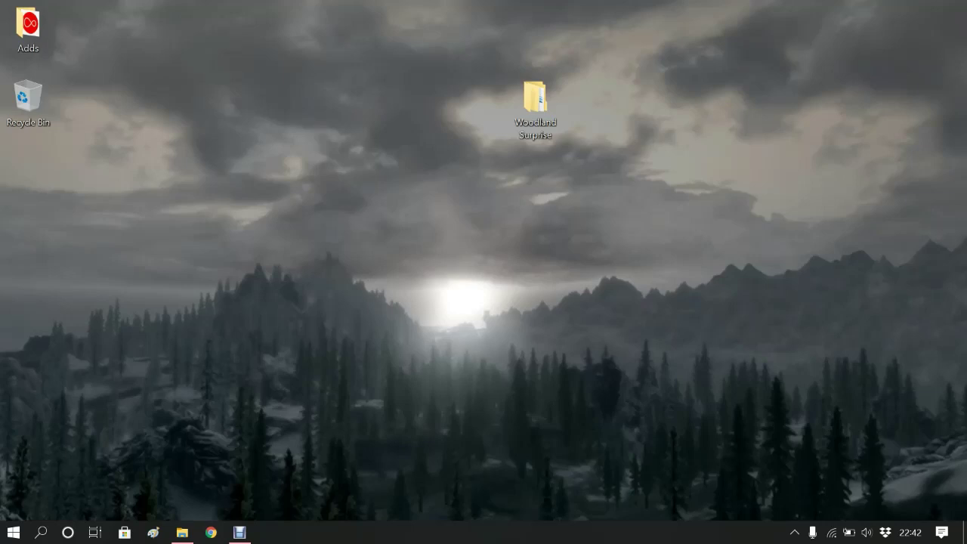